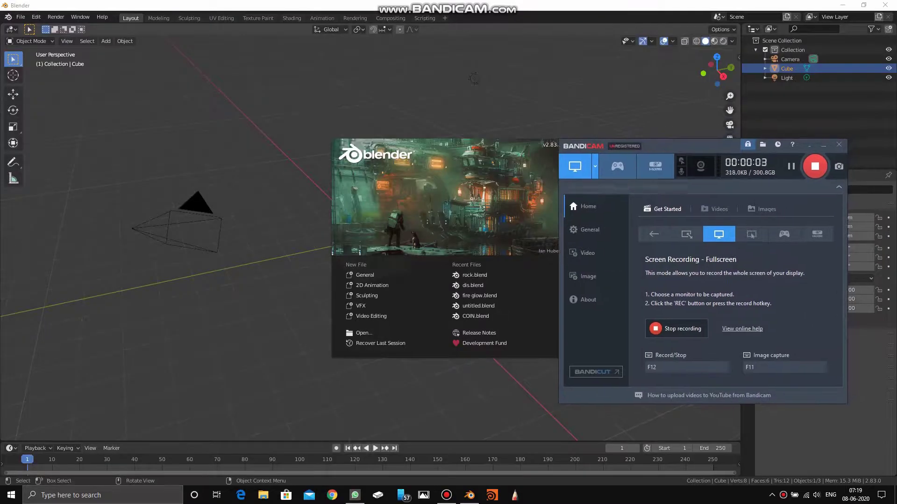
Replace the default cube with a new plane
key("x")
key("Return")
key("shift+a")
left_click(427, 220)
Add an Ocean modifier to the plane and scrub its Time value to preview the waves
left_click(749, 191)
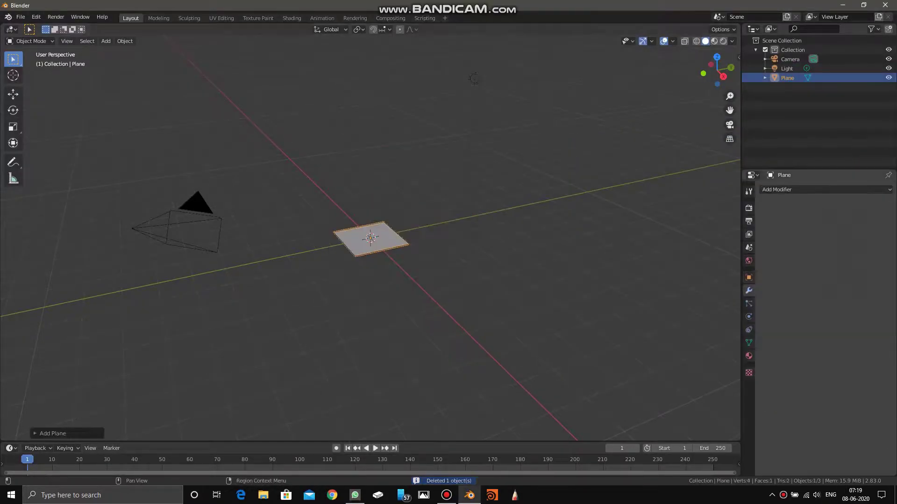
left_click(824, 189)
left_click(846, 262)
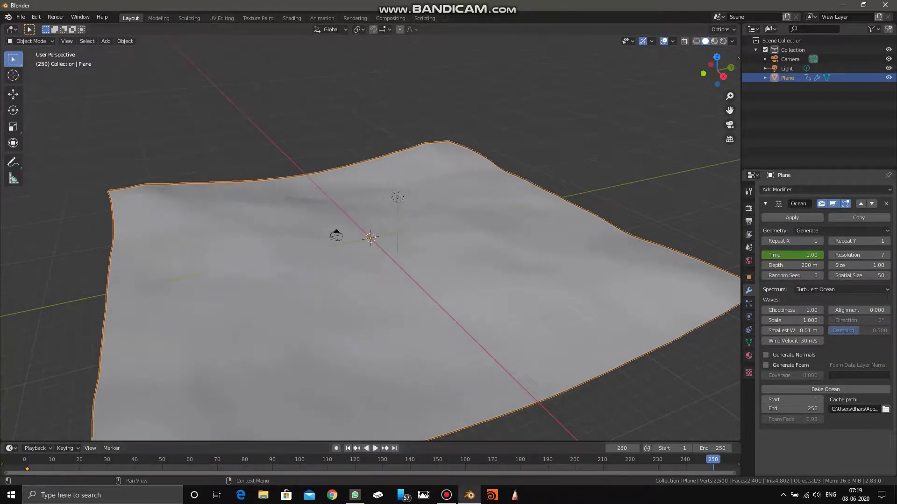
left_click_drag(792, 255, 822, 255)
middle_click_drag(327, 281, 346, 323)
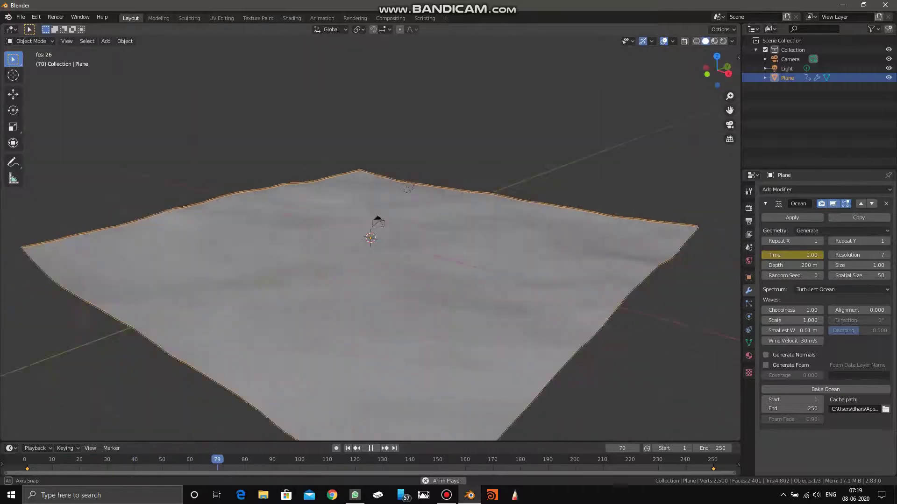
Add a second plane below the ocean as a passive rigid body with 0.828 bounciness
key("Escape")
key("shift+a")
left_click(418, 295)
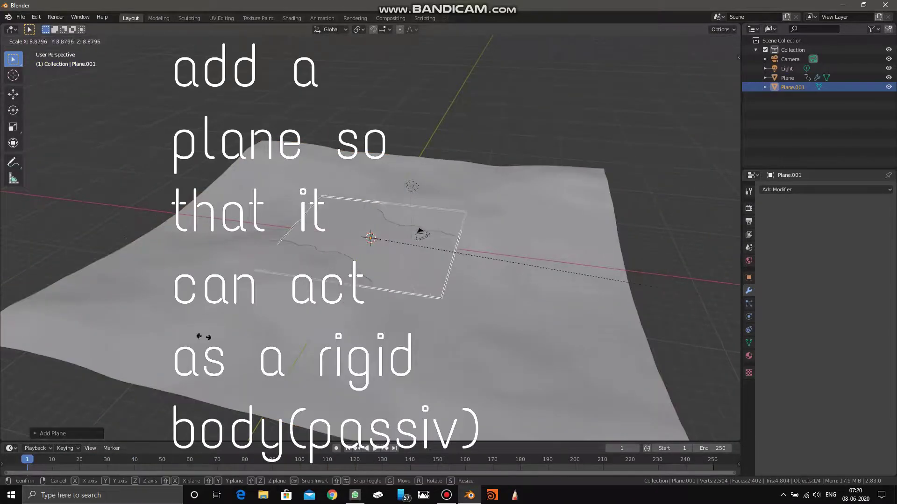
middle_click_drag(374, 280, 355, 210)
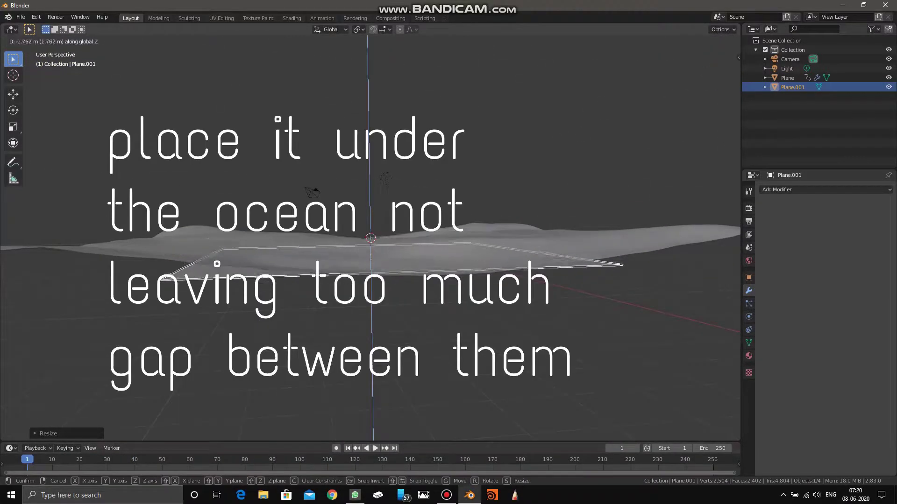
left_click(217, 263)
mouse_move(217, 264)
middle_mouse_down()
mouse_move(234, 327)
mouse_move(224, 290)
middle_mouse_up()
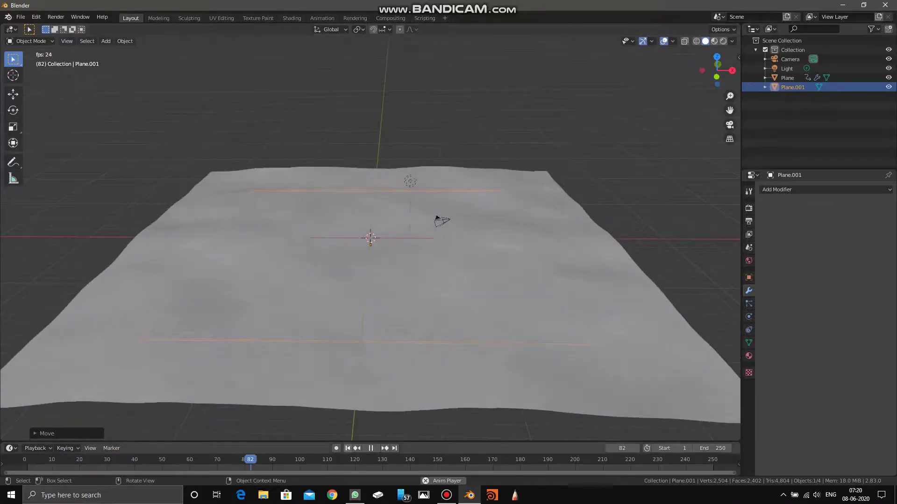
left_click(864, 222)
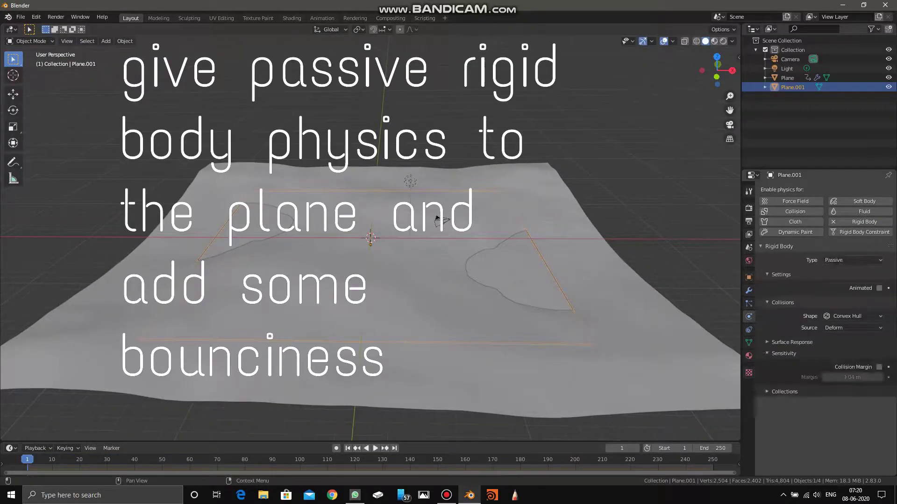
Import the Stone_01_Base rock OBJ model
left_click(20, 17)
left_click(140, 217)
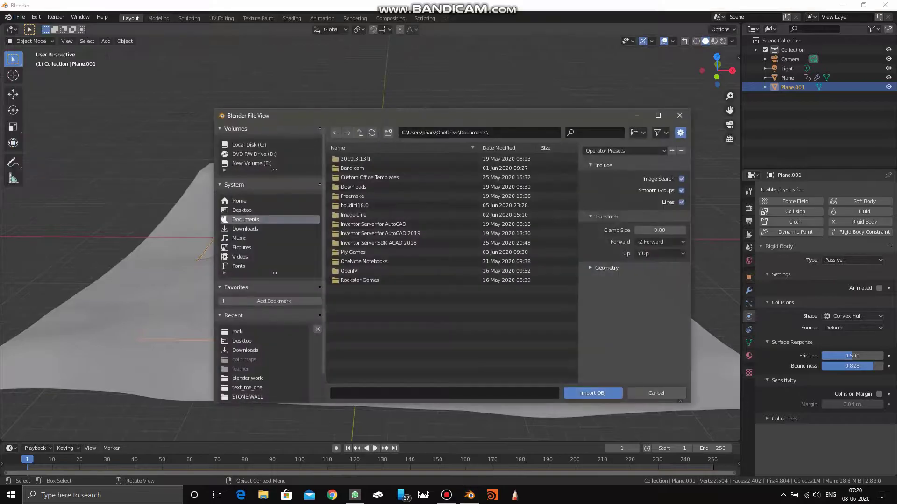
left_click(592, 393)
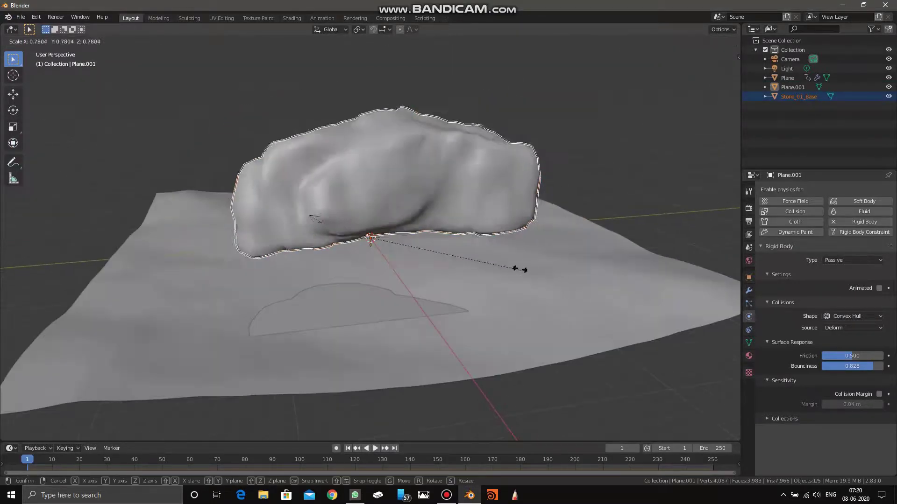
scroll(374, 234, "down", 5)
Lift the rock above the ocean, shrink it and rotate it
key("g")
key("z")
scroll(374, 234, "up", 3)
middle_click_drag(373, 233, 373, 186)
key("s")
left_click(444, 186)
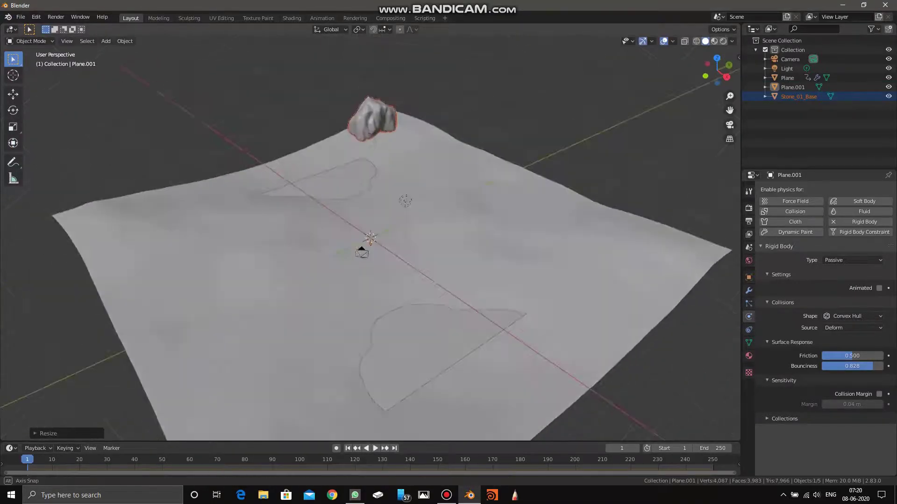
middle_click_drag(374, 234, 374, 280)
left_click(294, 221)
middle_click_drag(293, 220, 418, 154)
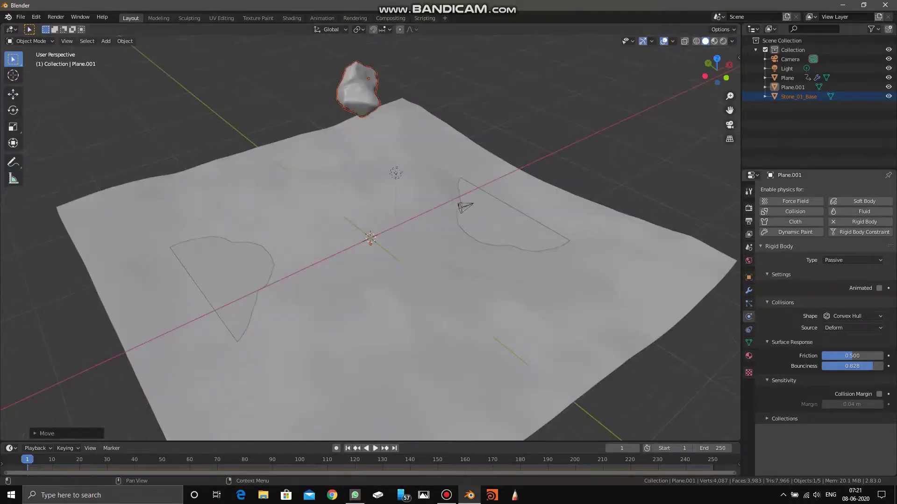
Give Stone_01_Base active rigid body physics and play the simulation to watch it fall
left_click(798, 96)
left_click(865, 222)
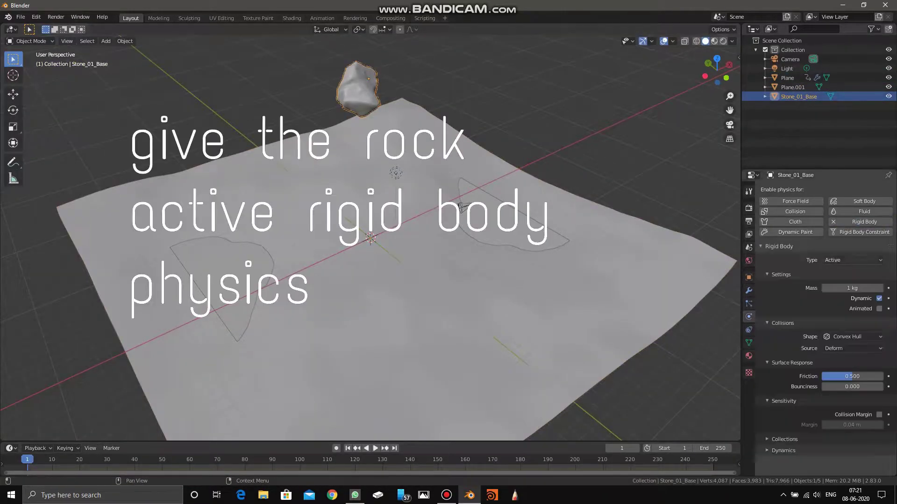
middle_click_drag(374, 233, 374, 186)
key("space")
middle_click_drag(374, 234, 374, 290)
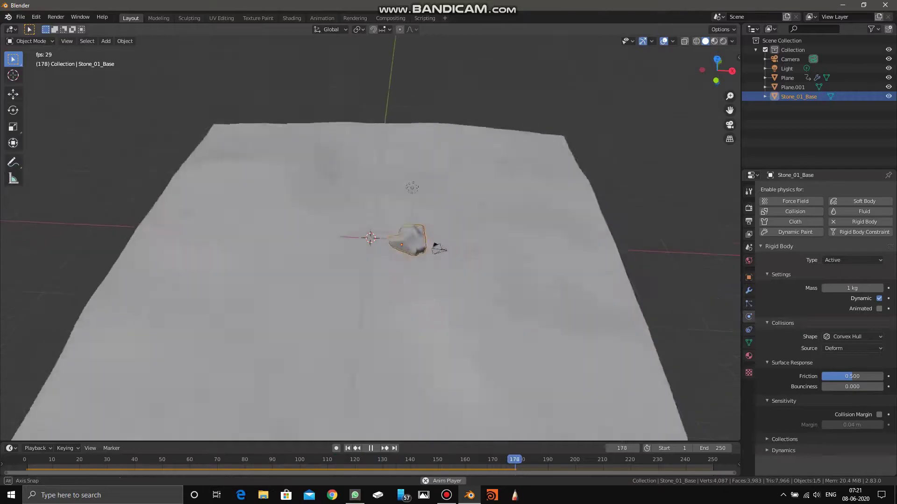
key("Escape")
middle_click_drag(374, 233, 327, 210)
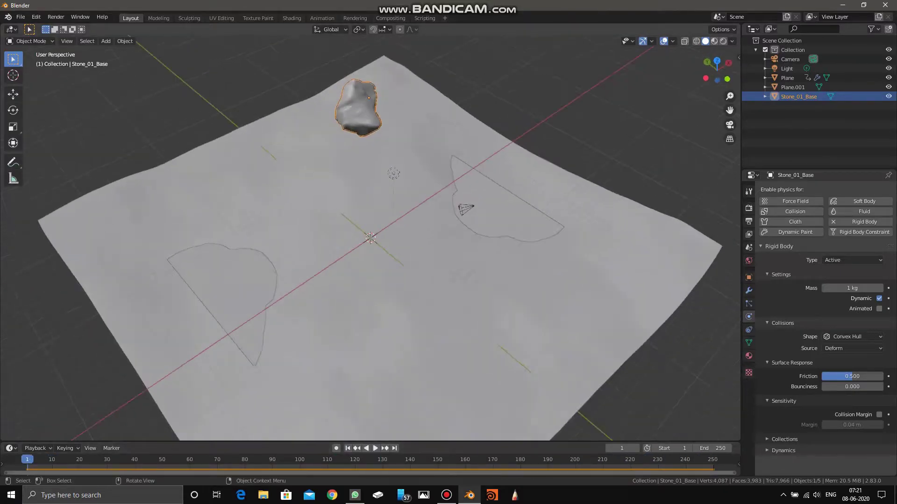
In the Shading workspace, add the rock_3_bump_2k image texture through a Bump node
left_click(291, 17)
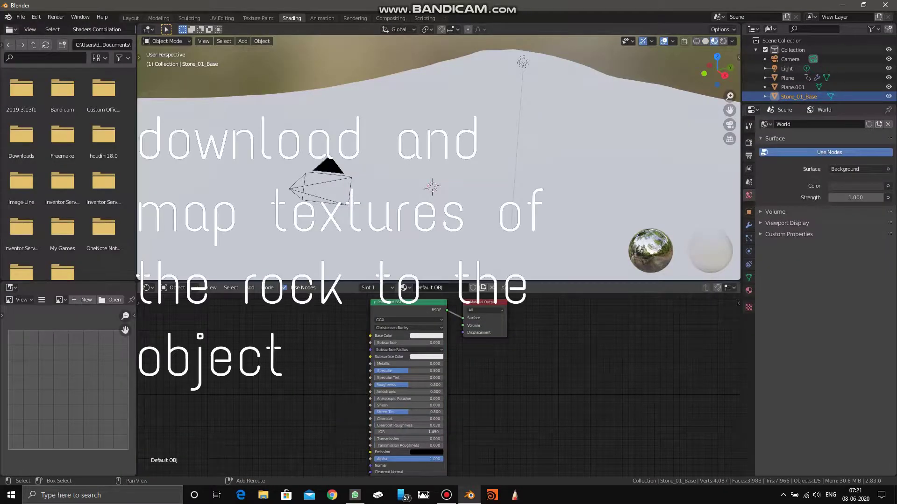
key("shift+a")
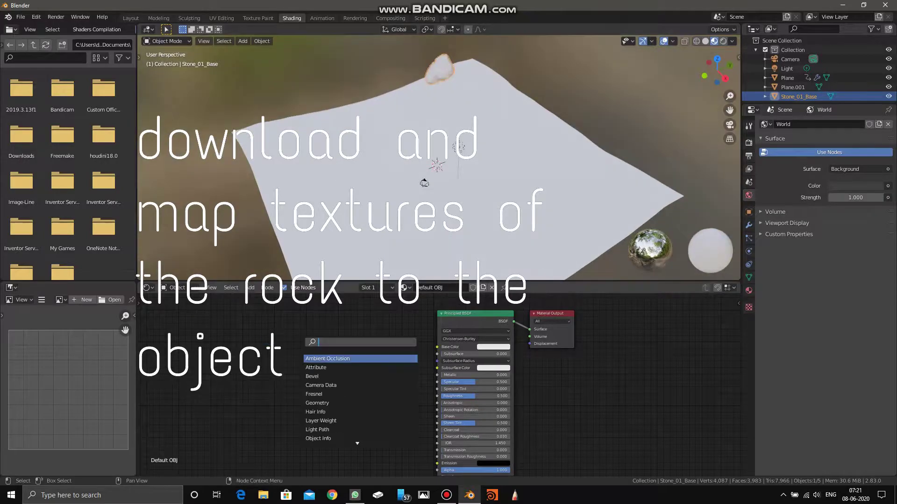
left_click(361, 370)
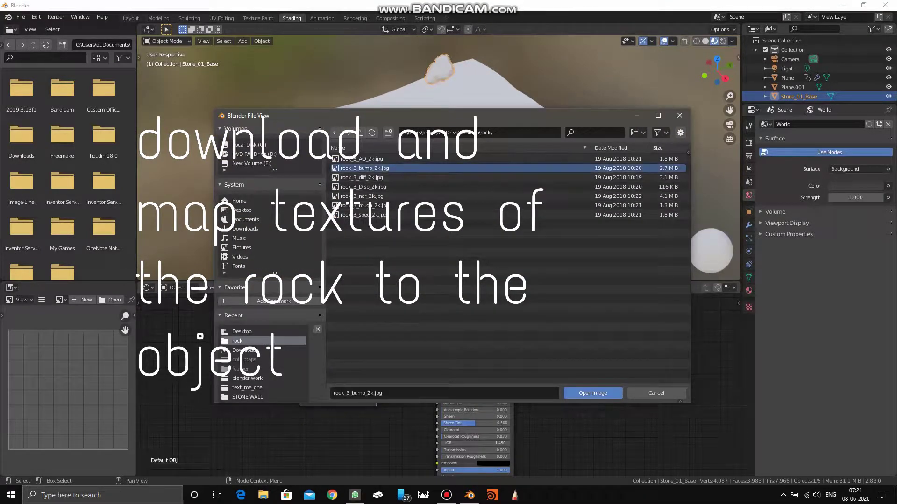
key("Return")
key("shift+a")
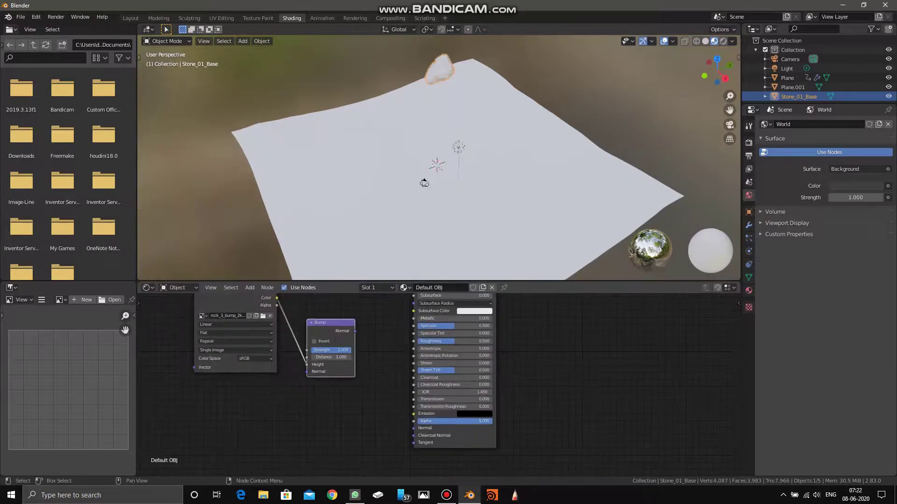
key("KP_Decimal")
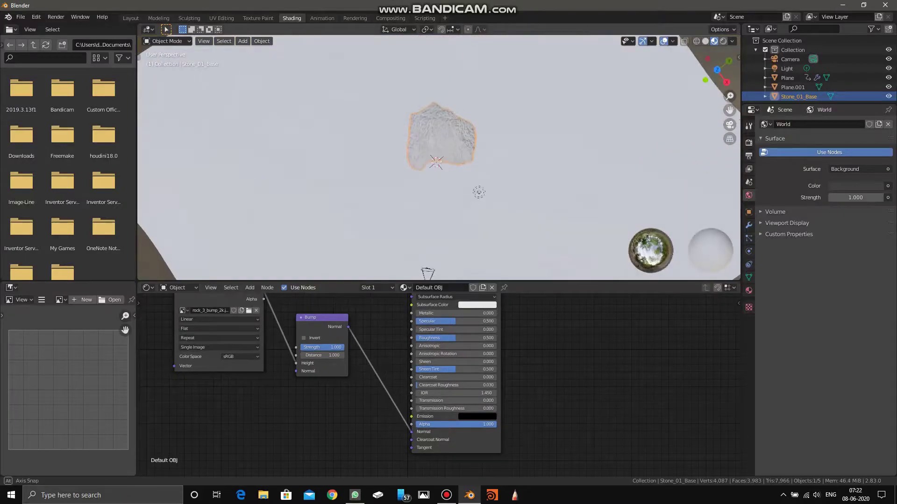
middle_click_drag(172, 366, 178, 425)
key("h")
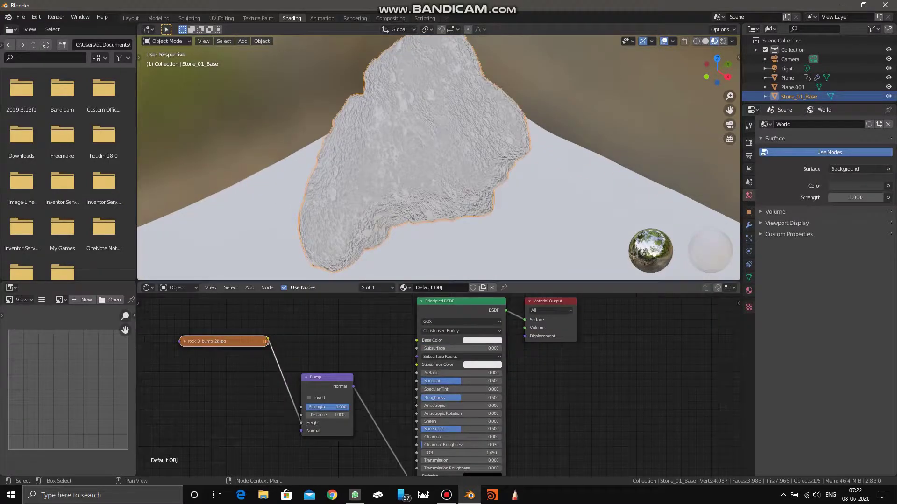
type("ima")
Connect the rock_3_diff_2k.jpg texture to the rock material's Base Color
key("Return")
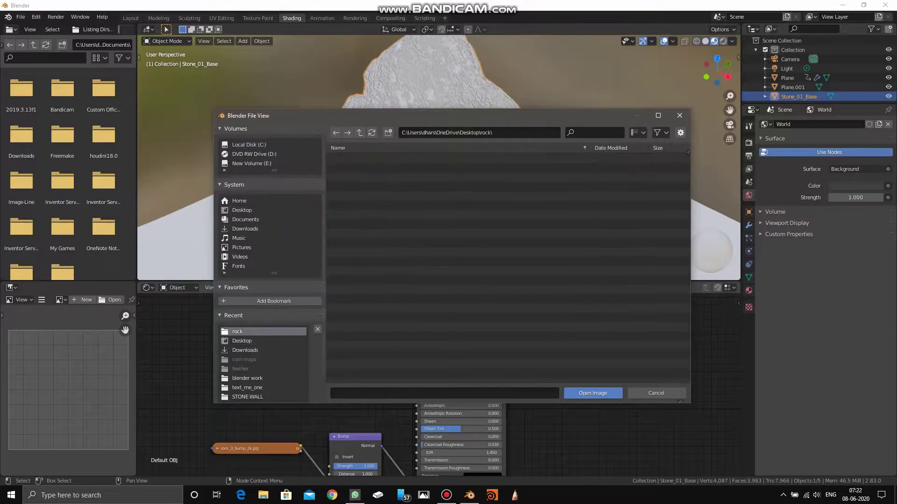
double_click(420, 167)
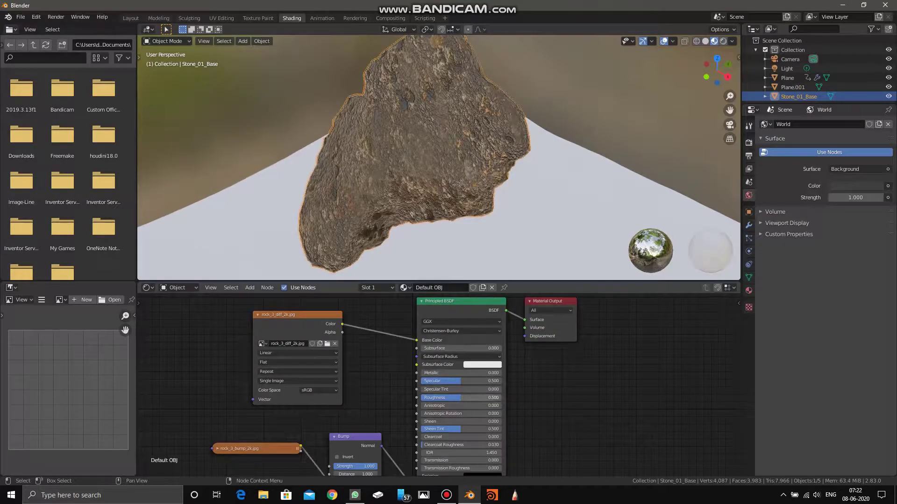
scroll(439, 159, "down", 2)
left_click_drag(417, 340, 383, 355)
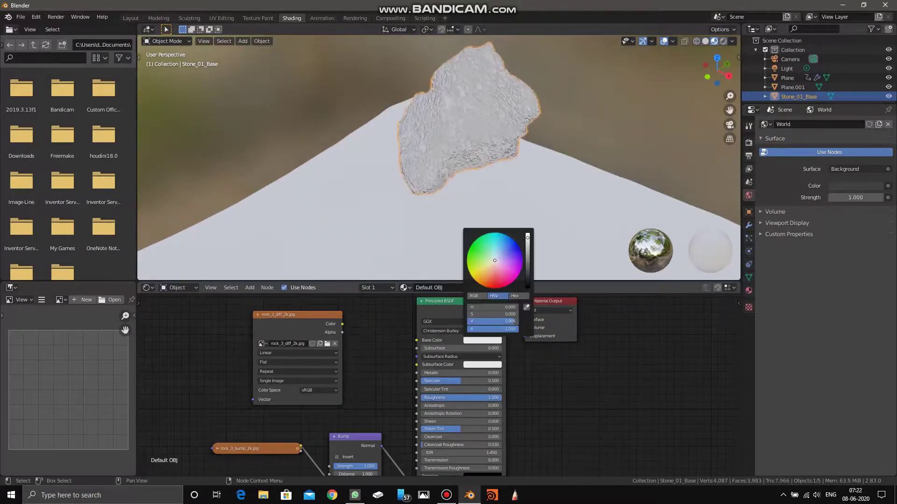
left_click(481, 340)
mouse_move(495, 257)
left_mouse_down()
mouse_move(477, 278)
mouse_move(528, 279)
left_mouse_up()
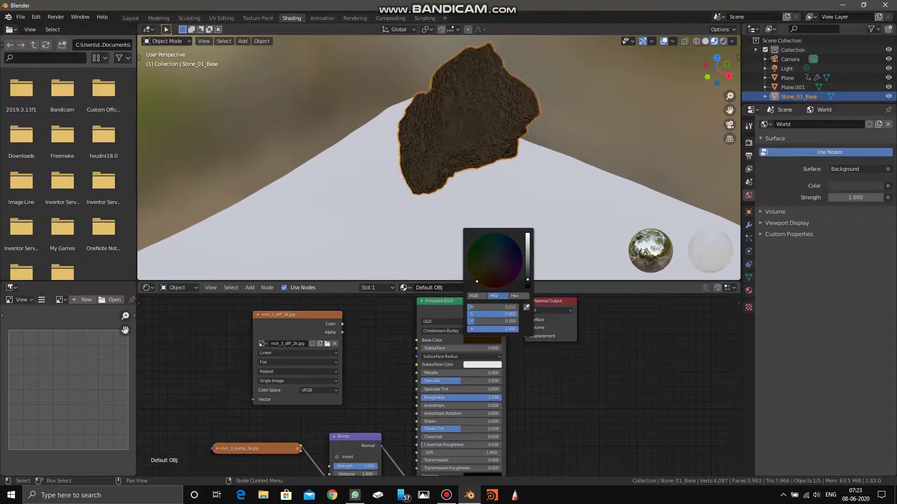
scroll(439, 187, "down", 2)
left_click_drag(342, 324, 417, 340)
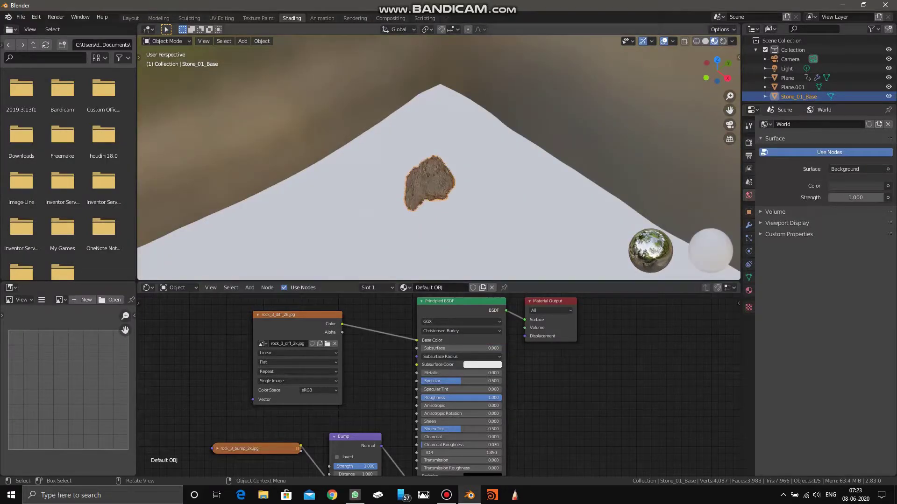
Select the ocean plane and raise its Ocean choppiness to 3.46
middle_click_drag(439, 187, 439, 154)
left_click(439, 234)
scroll(440, 186, "down", 2)
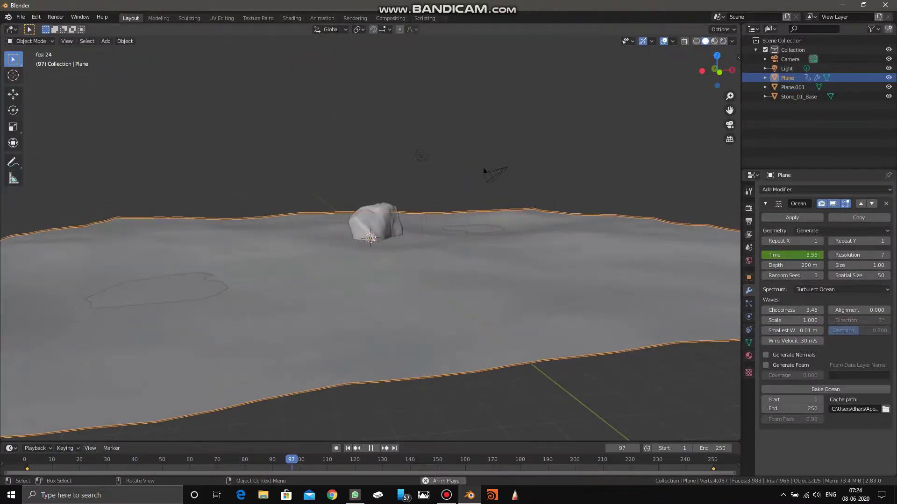
Rewind, change viewport shading, and inspect the water material's base colour
key("shift+Left")
key("z")
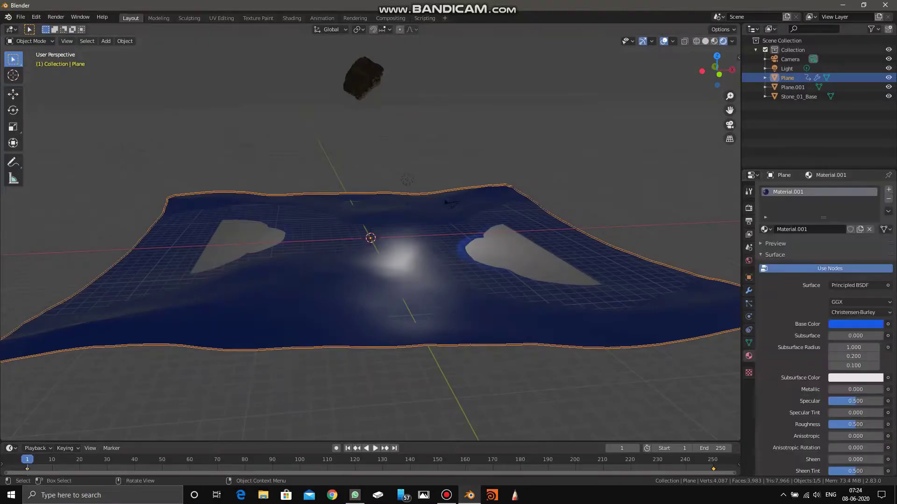
scroll(855, 364, "down", 5)
scroll(855, 365, "down", 5)
scroll(855, 364, "down", 4)
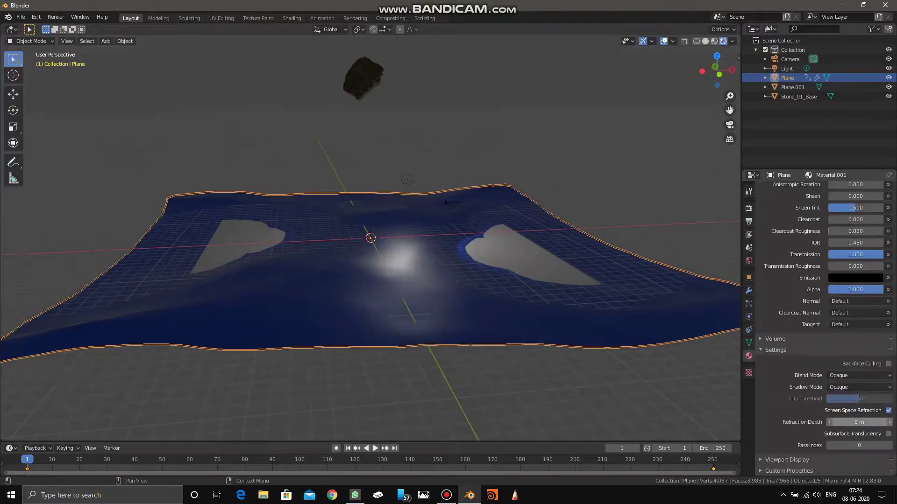
scroll(855, 327, "up", 14)
left_click(855, 322)
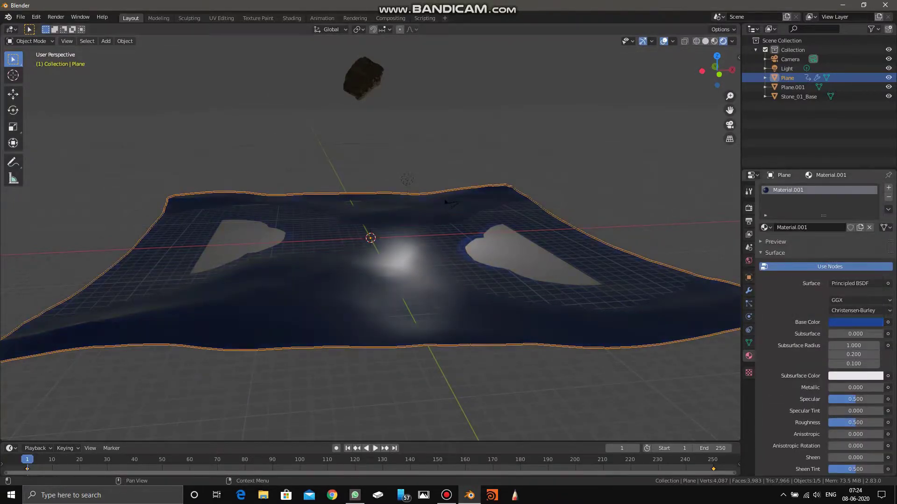
Add Material.002 with a Glass BSDF surface and remove the Material.001 slot
left_click(888, 187)
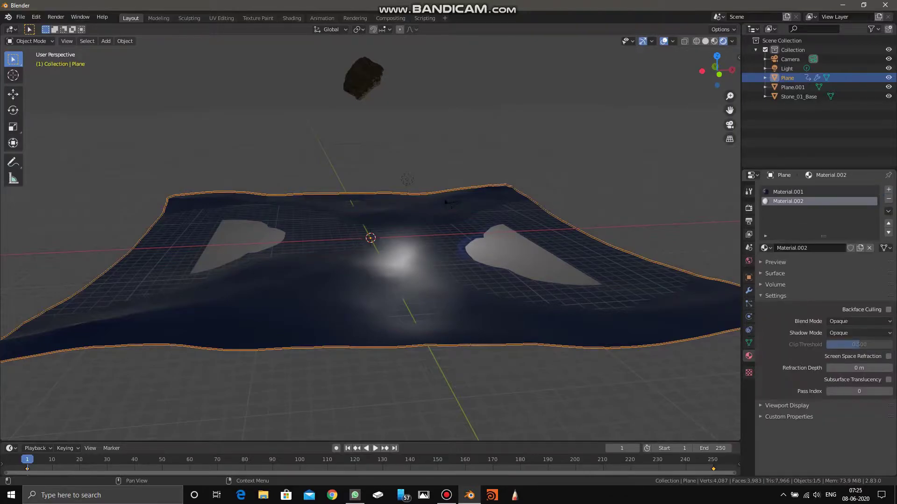
left_click(775, 273)
left_click(860, 305)
left_click(804, 77)
left_click(889, 199)
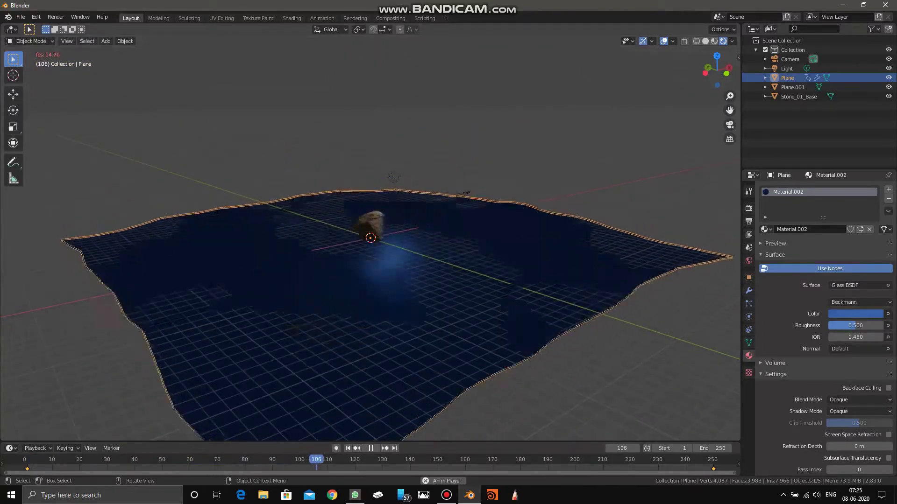
Give the stone 60.8 kg mass and 0.455 bounciness, raise it, and replay the drop
key("Escape")
left_click(360, 77)
left_click(749, 316)
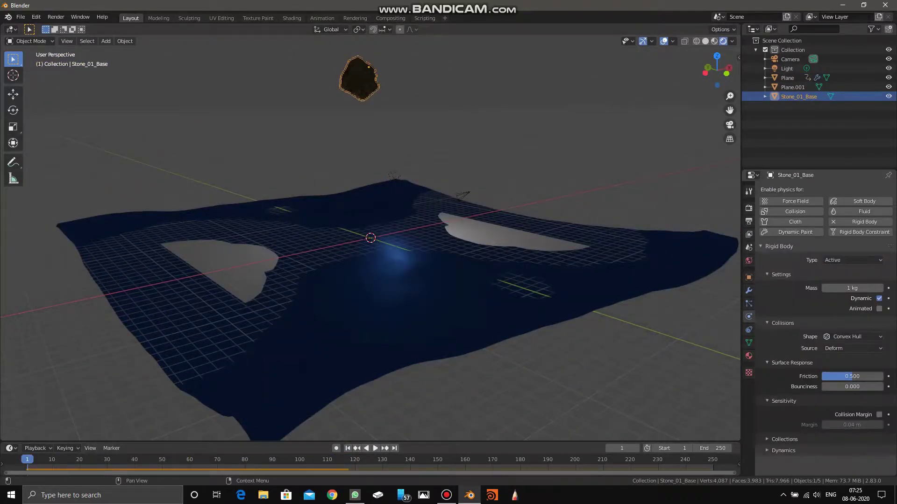
key("space")
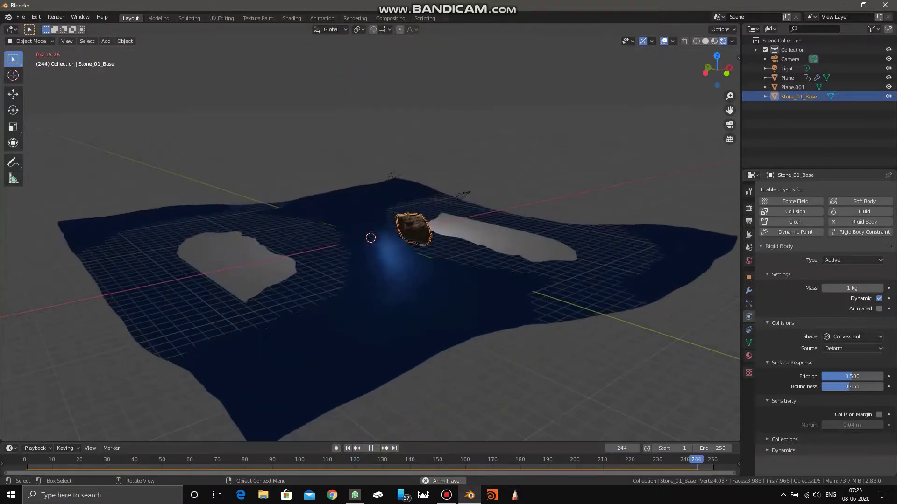
key("Escape")
key("Return")
key("g")
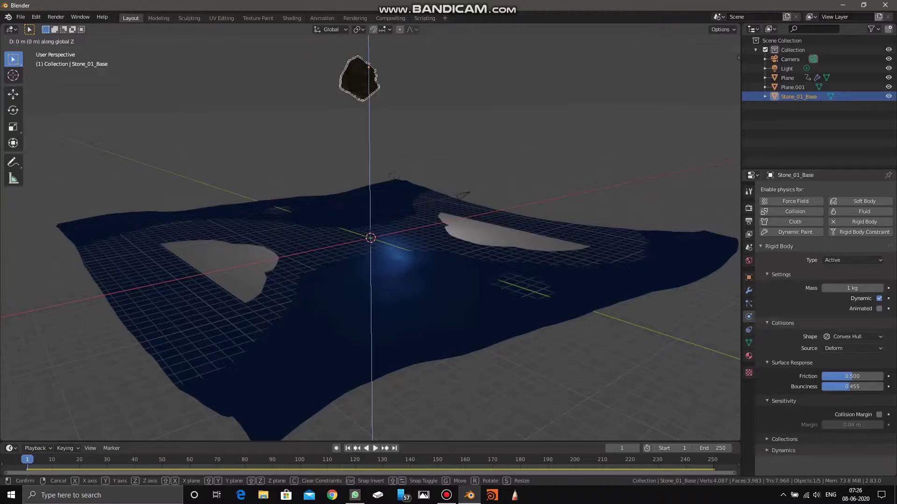
key("Return")
key("space")
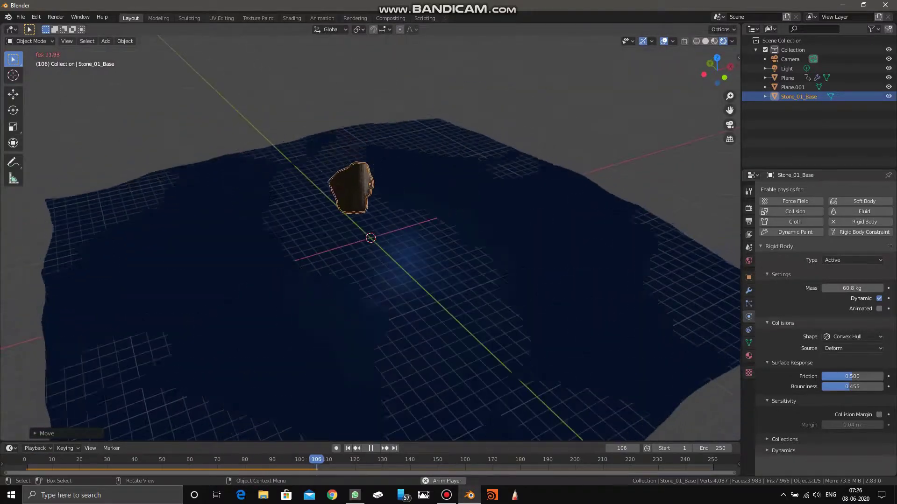
Make the water's Glass BSDF lighter cyan with roughness 0 and IOR 1.35
left_click(749, 356)
left_click(485, 202)
key("space")
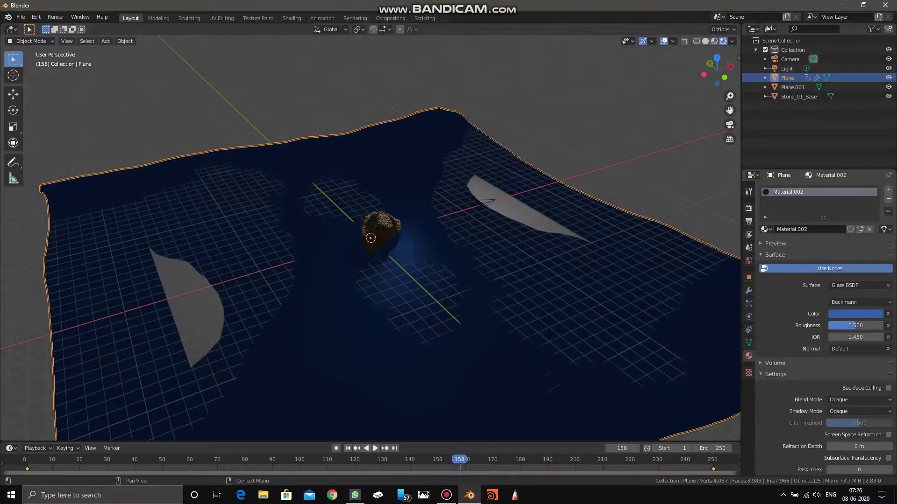
left_click(855, 314)
key("shift+Left")
mouse_move(374, 280)
middle_mouse_down()
mouse_move(374, 224)
mouse_move(374, 280)
middle_mouse_up()
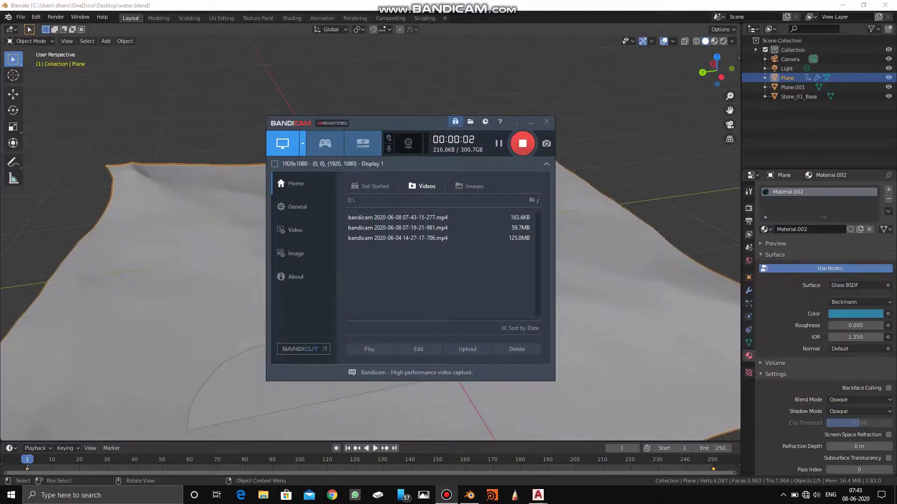
Play the animation, then switch the viewport to Rendered shading
key("space")
mouse_move(373, 224)
middle_mouse_down()
mouse_move(374, 281)
mouse_move(326, 225)
middle_mouse_up()
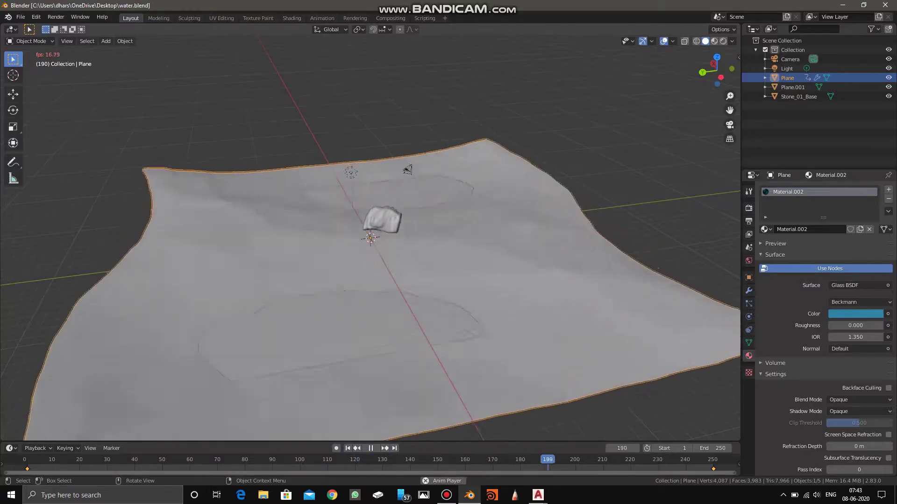
key("Escape")
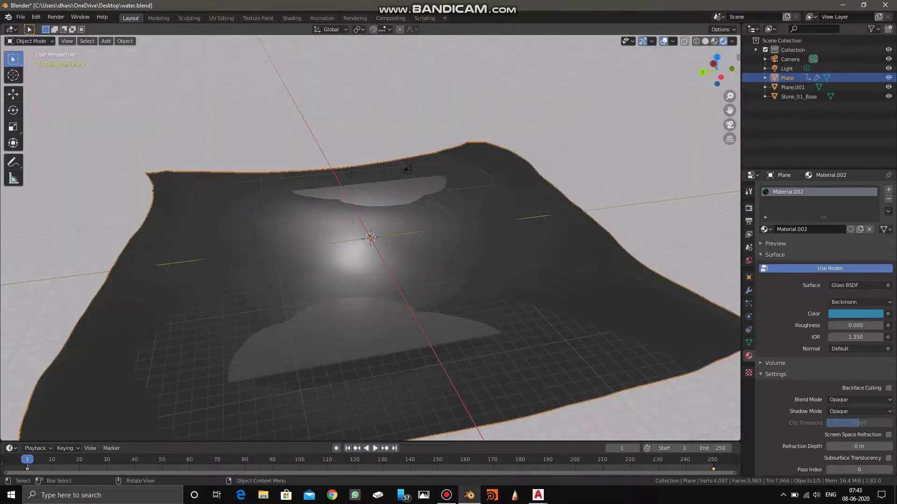
mouse_move(369, 187)
middle_mouse_down()
mouse_move(369, 261)
mouse_move(369, 196)
mouse_move(393, 196)
mouse_move(393, 177)
middle_mouse_up()
scroll(369, 238, "down", 3)
Add a Sun lamp above the water and hide Plane.001
key("shift+a")
left_click(537, 363)
left_click(396, 188)
mouse_move(351, 254)
middle_mouse_down()
mouse_move(383, 252)
mouse_move(389, 269)
middle_mouse_up()
left_click(389, 269)
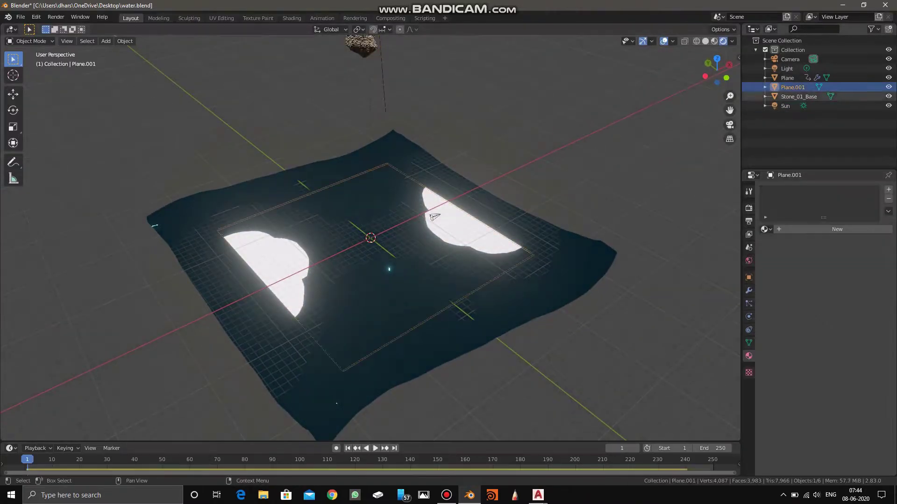
key("h")
Tint the Sun cyan at strength 10 and set the water's glass roughness to 0.425
left_click(389, 269)
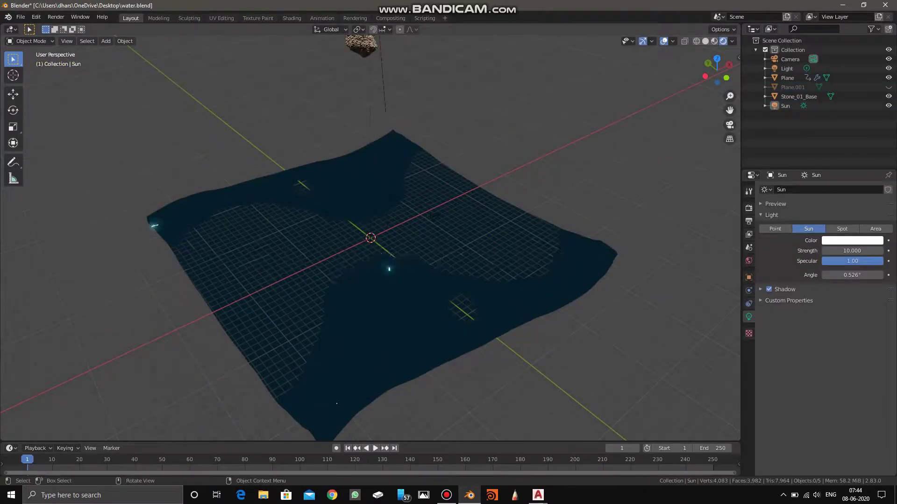
left_click(852, 240)
left_click(845, 120)
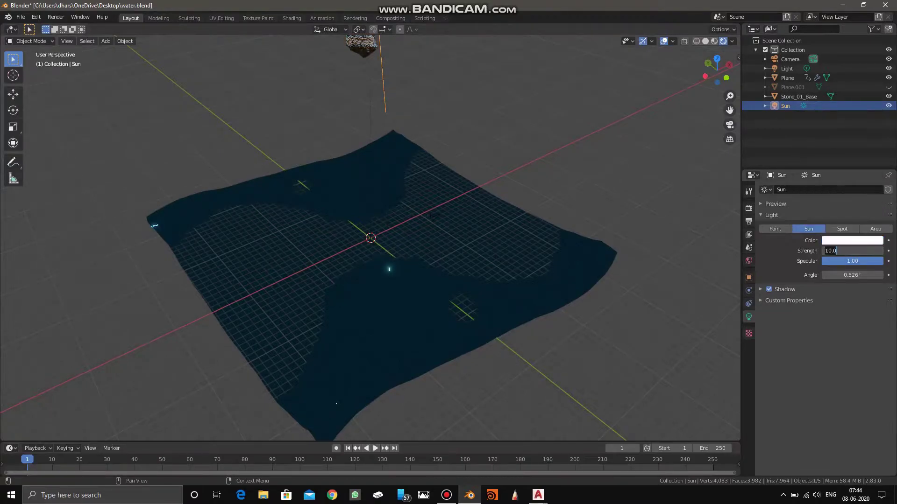
left_click(435, 218)
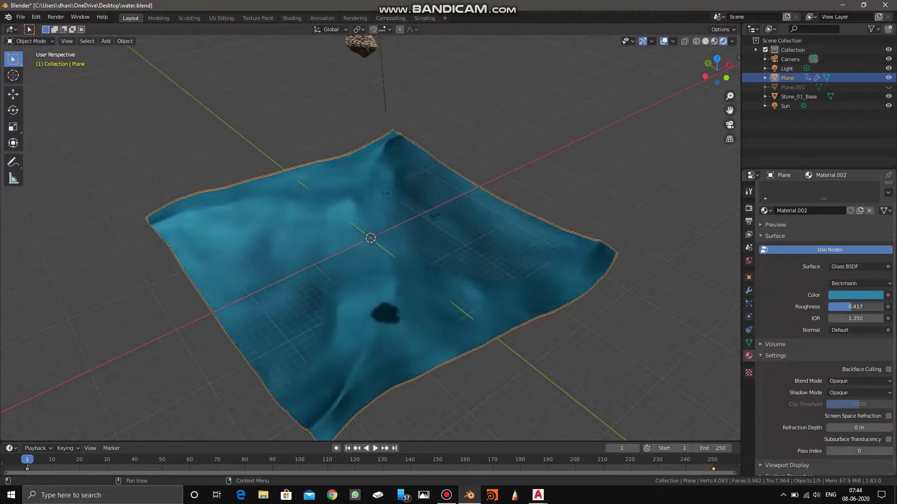
left_click(749, 208)
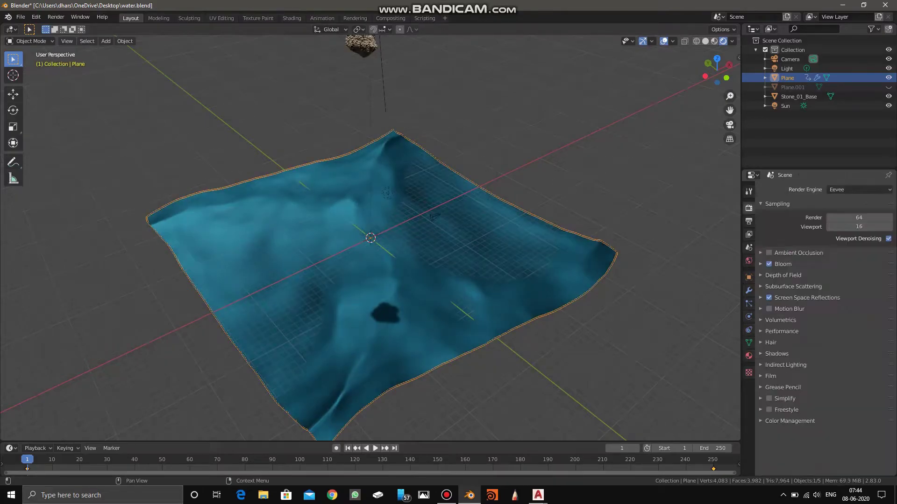
key("space")
left_click(748, 316)
Play the animation, check the stone's rigid body settings, and view through the scene camera
left_click(748, 356)
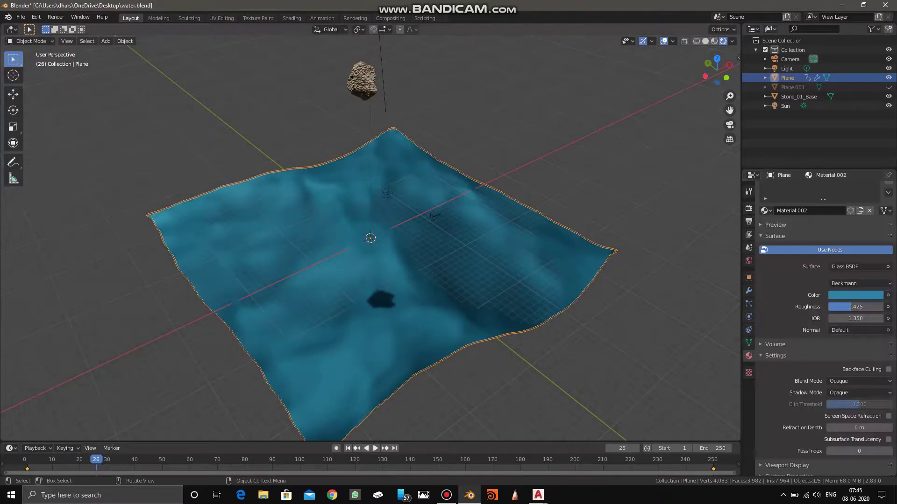
key("space")
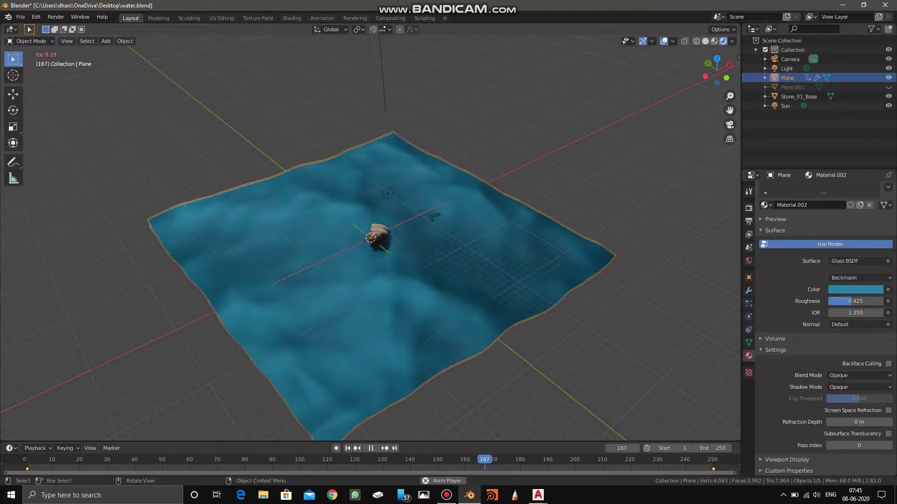
key("space")
key("space")
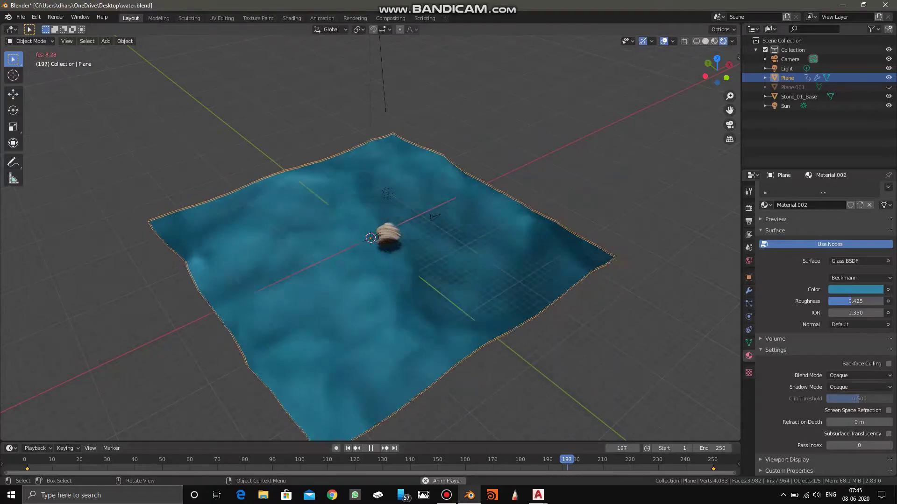
left_click(799, 97)
left_click(749, 317)
key("space")
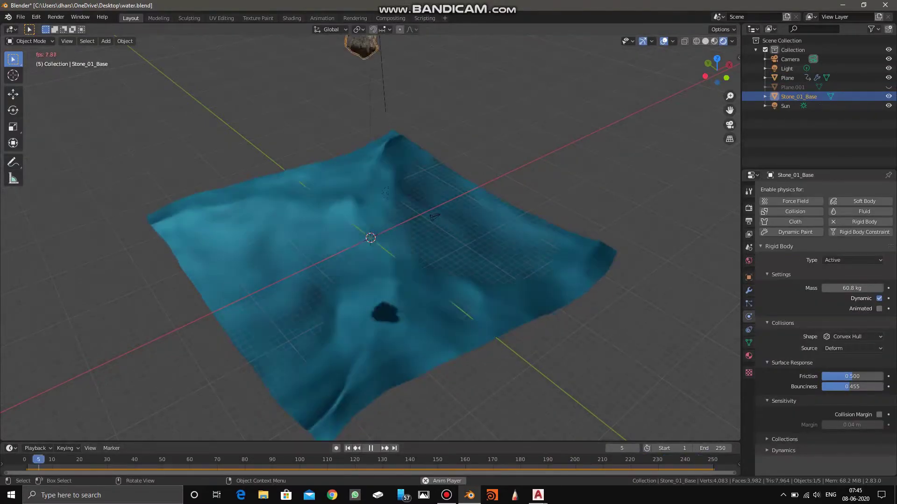
key("space")
key("KP_0")
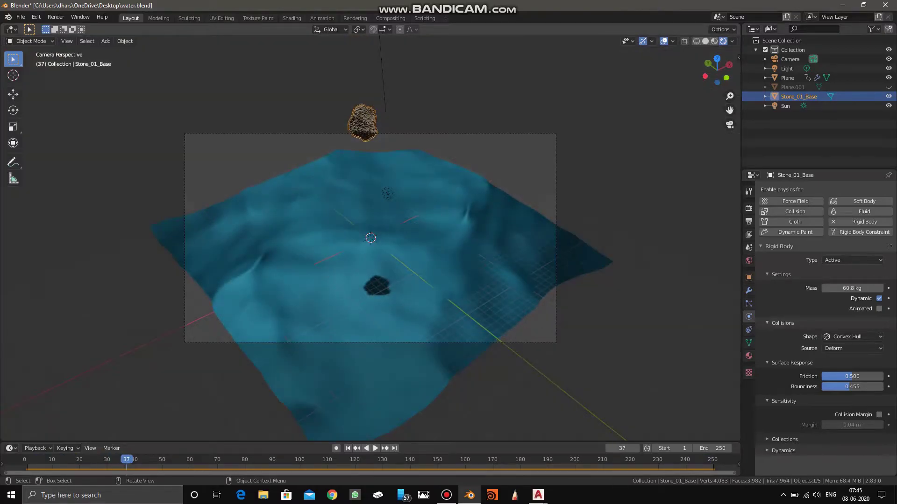
Rescale the ocean waves to size 0.93 with spatial size 62
left_click(790, 59)
left_click(749, 291)
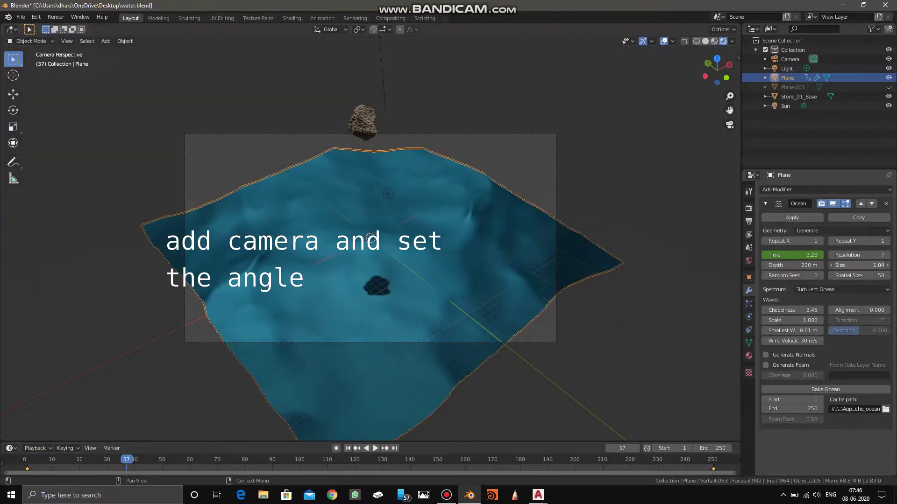
middle_click_drag(371, 239, 420, 261)
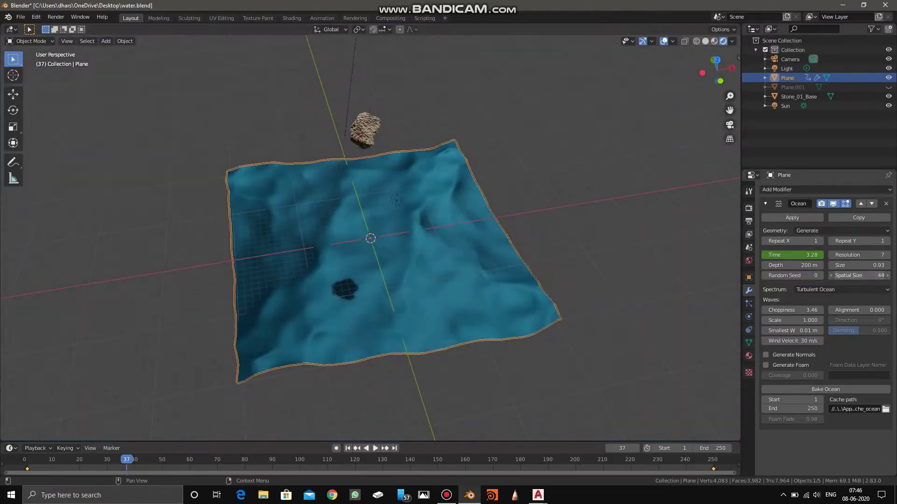
left_click_drag(858, 275, 865, 275)
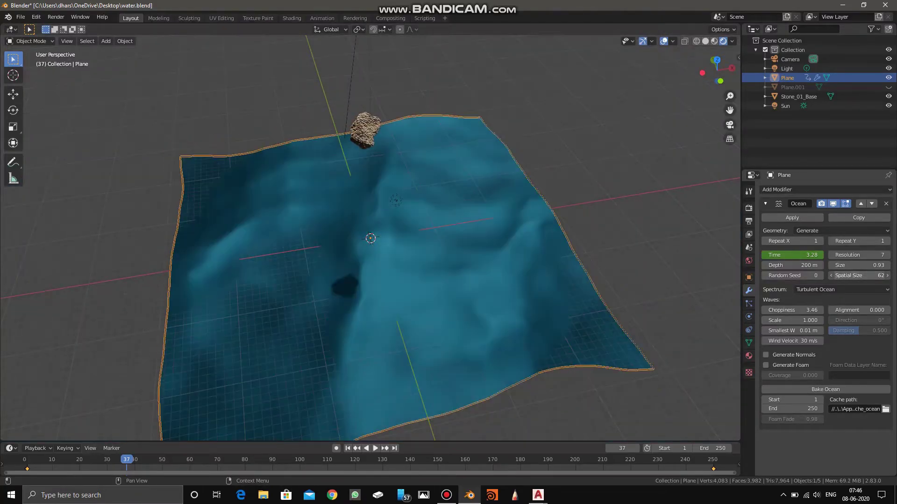
Scale the stone down to 0.8143 and replay its landing through the camera view
left_click(793, 87)
left_click(888, 87)
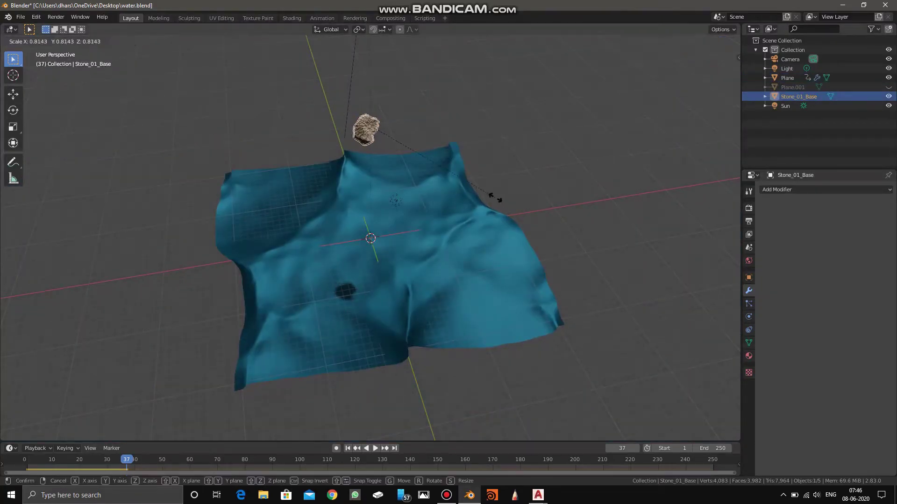
key("Escape")
key("space")
mouse_move(496, 199)
middle_mouse_down()
mouse_move(420, 233)
mouse_move(383, 185)
mouse_move(398, 155)
middle_mouse_up()
scroll(383, 185, "up", 3)
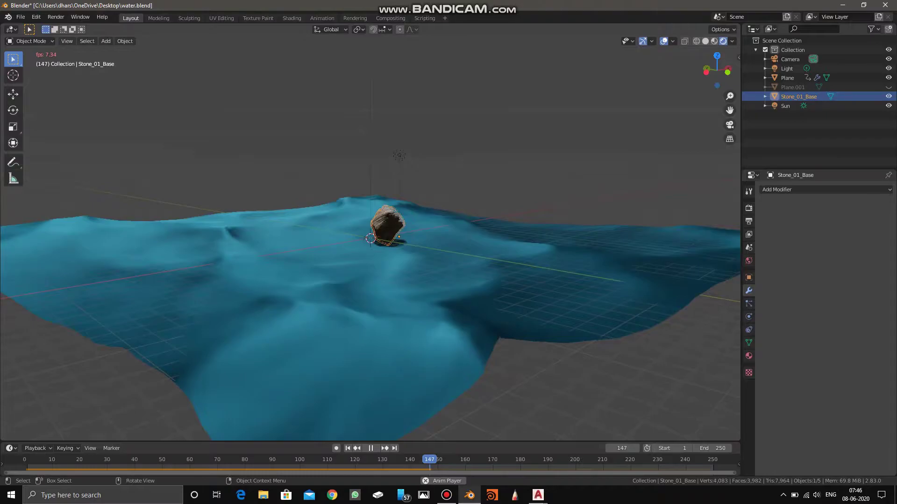
key("KP_0")
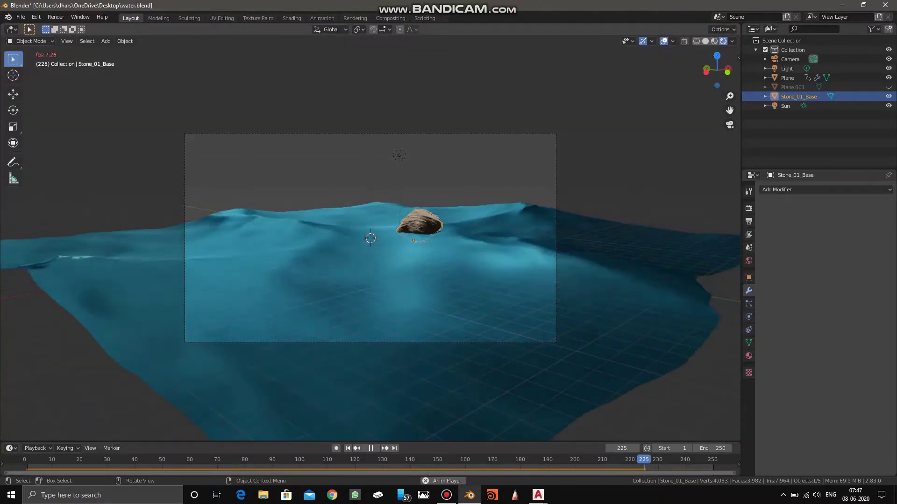
key("Escape")
left_click(748, 261)
Set the world background to black and the water to dark blue glass with roughness 0.175
left_click(855, 251)
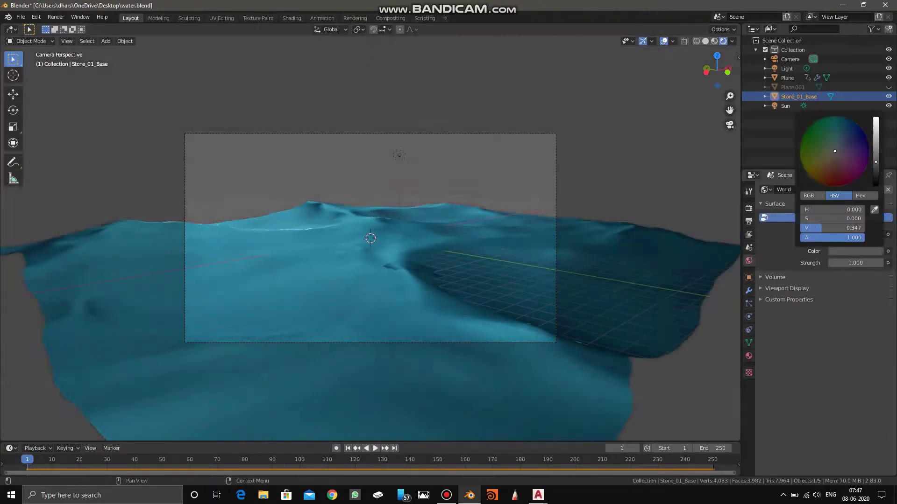
left_click(876, 185)
left_click(787, 78)
left_click(748, 356)
left_click(855, 290)
left_click_drag(876, 158, 876, 200)
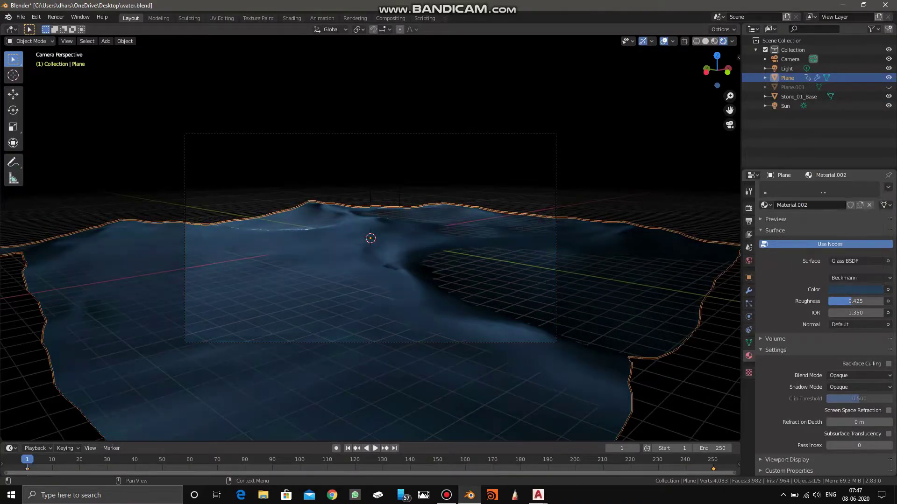
mouse_move(856, 301)
left_mouse_down()
mouse_move(837, 301)
mouse_move(882, 301)
left_mouse_up()
Play to frame 47 and render two test images of the rock on the water
key("space")
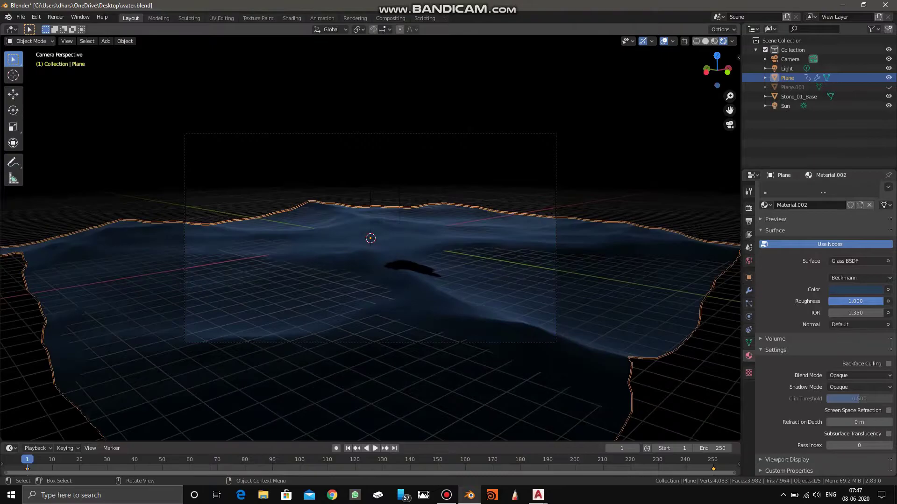
left_click(799, 96)
key("space")
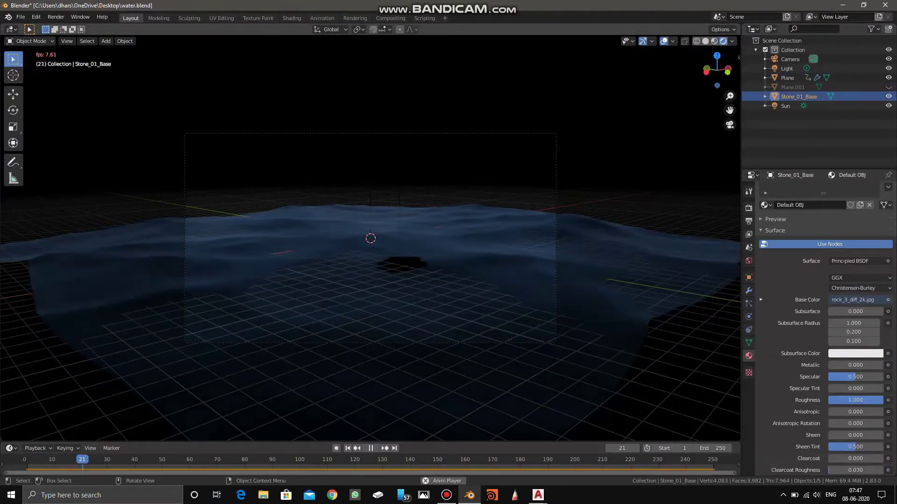
key("space")
left_click(56, 17)
left_click(52, 27)
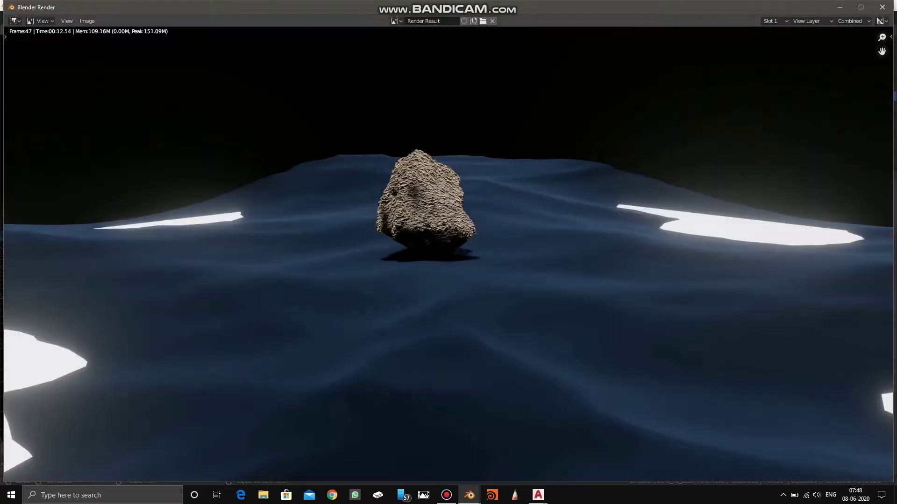
left_click(882, 7)
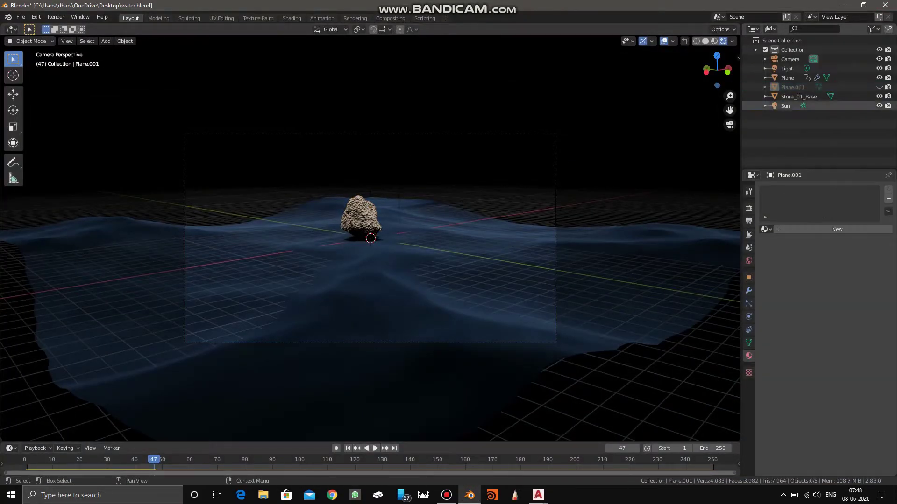
key("F12")
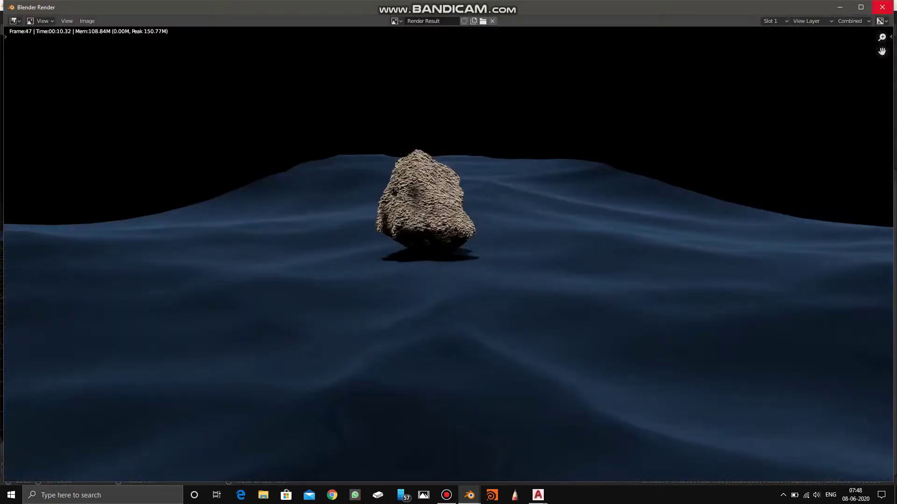
left_click(882, 7)
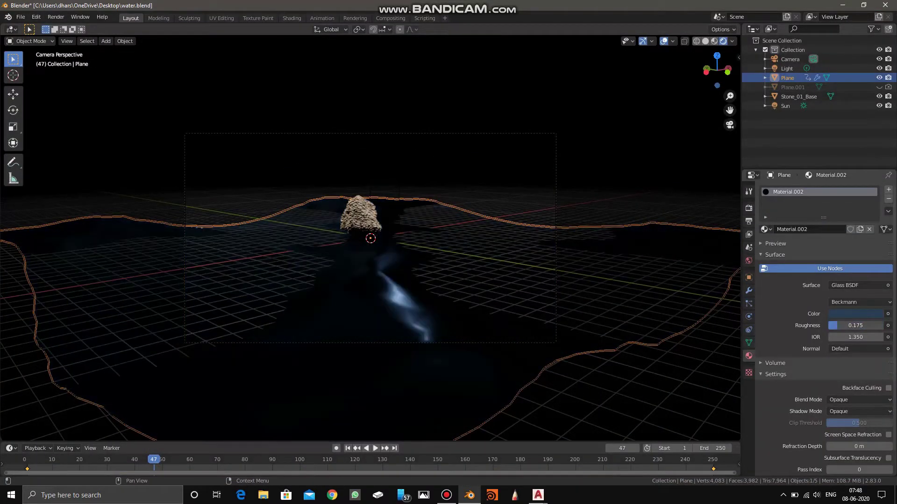
Select the sun lamp, switch to the camera view, and start animation playback
mouse_move(370, 280)
middle_mouse_down()
mouse_move(397, 233)
mouse_move(371, 187)
middle_mouse_up()
scroll(370, 238, "down", 5)
left_click(372, 81)
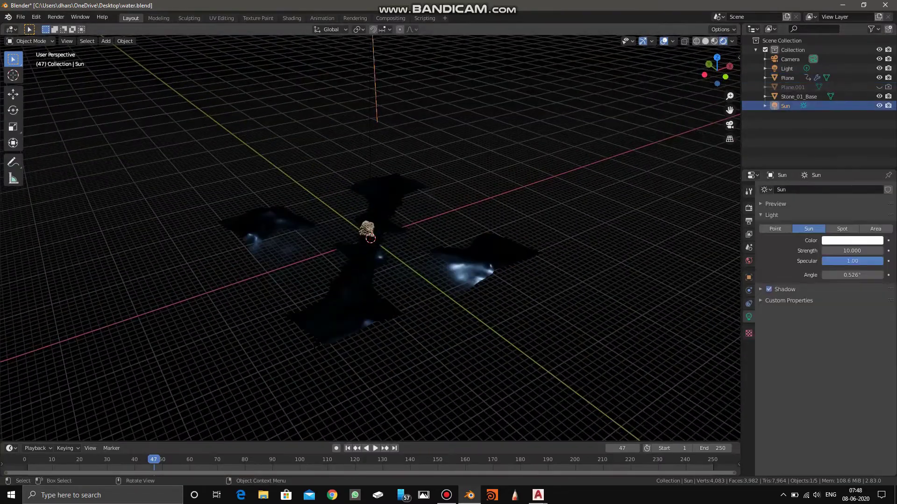
scroll(371, 238, "up", 4)
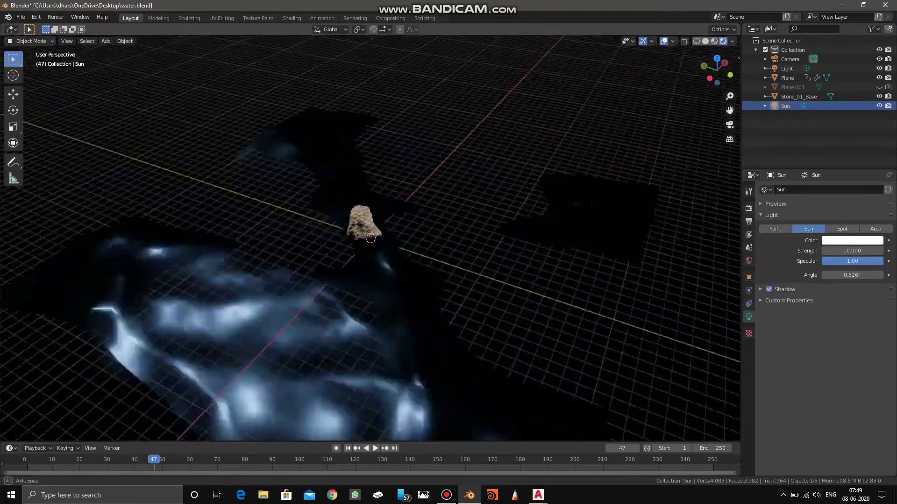
key("KP_0")
key("space")
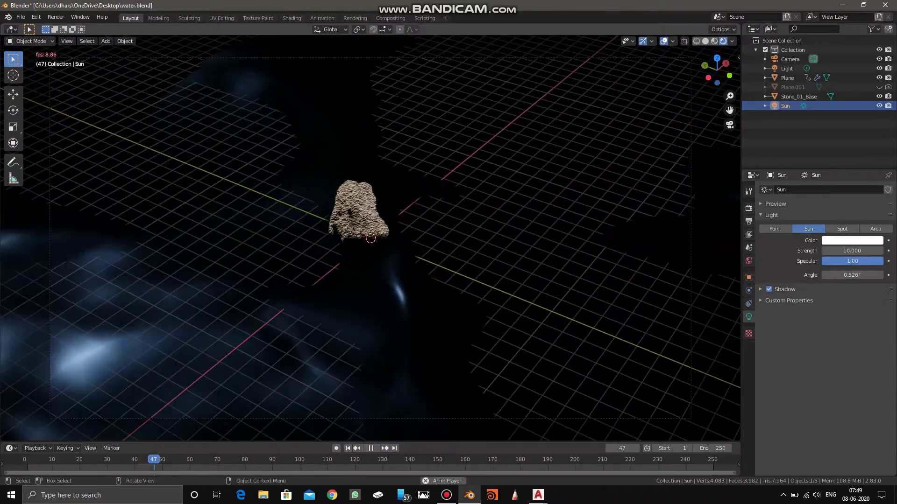
Stop playback at frame 137 and render that frame as an image
scroll(370, 238, "down", 3)
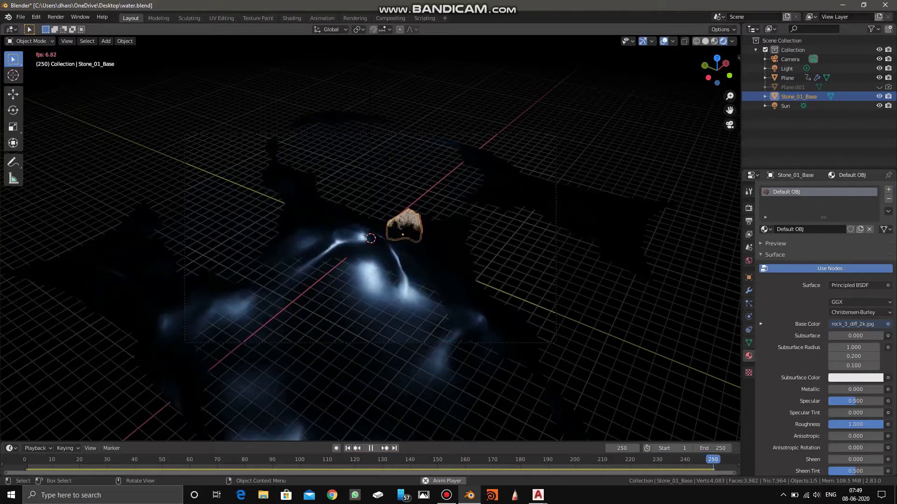
left_click(447, 495)
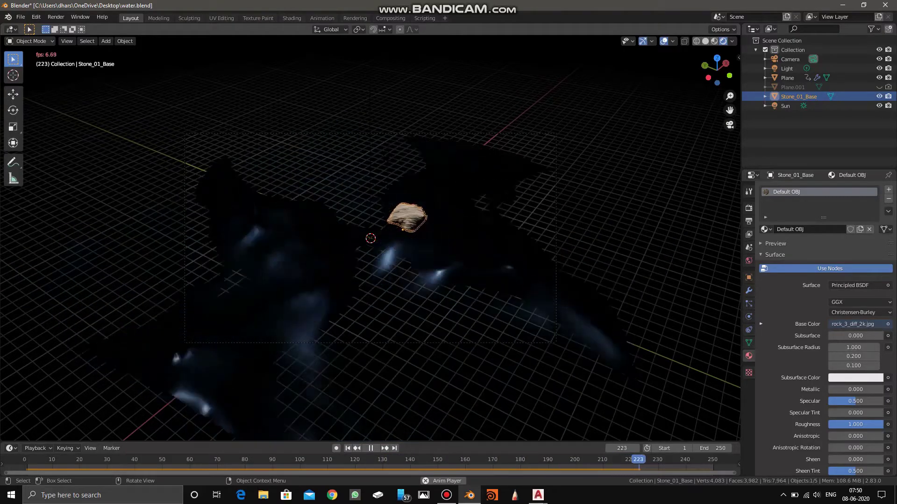
key("space")
left_click(401, 459)
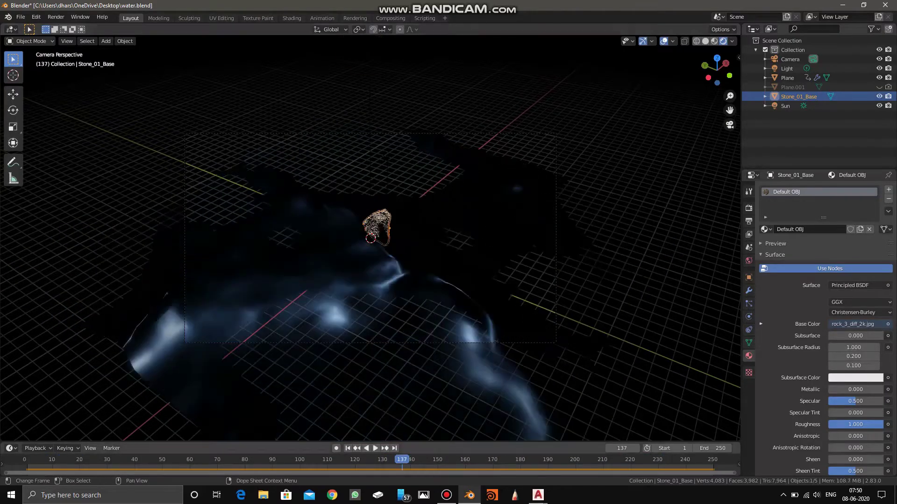
left_click(75, 28)
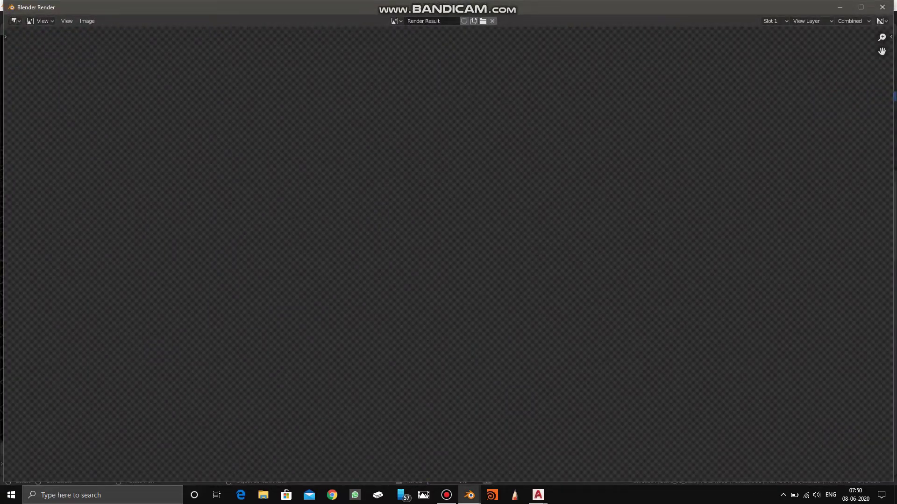
Close the render result, return to the 3D viewport, and stop playback
key("alt+Tab")
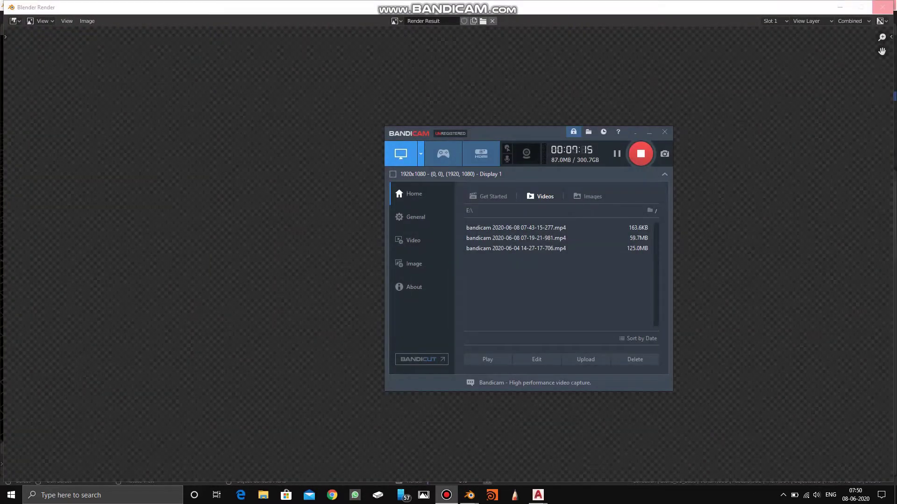
key("alt+Tab")
key("alt+Tab")
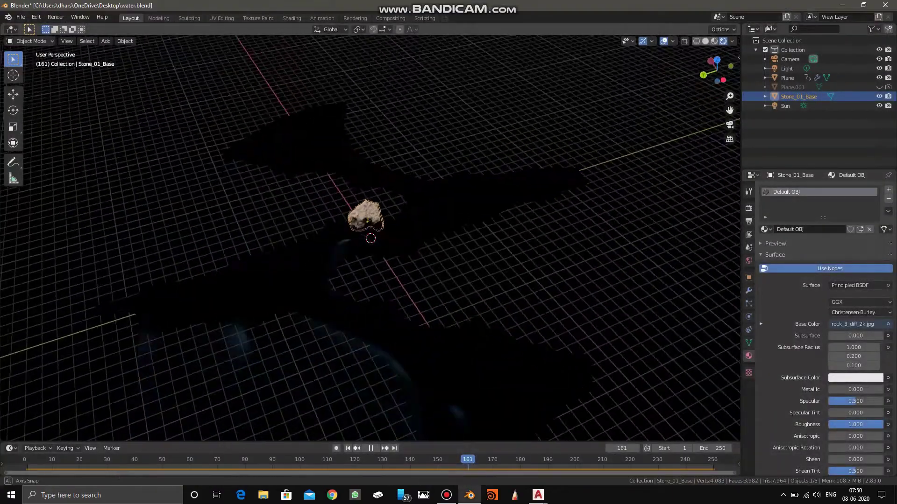
middle_click_drag(369, 243, 369, 196)
key("space")
Select all objects, cancel a vertical move, and undo to bring Plane.001 back into view
key("a")
key("g")
key("z")
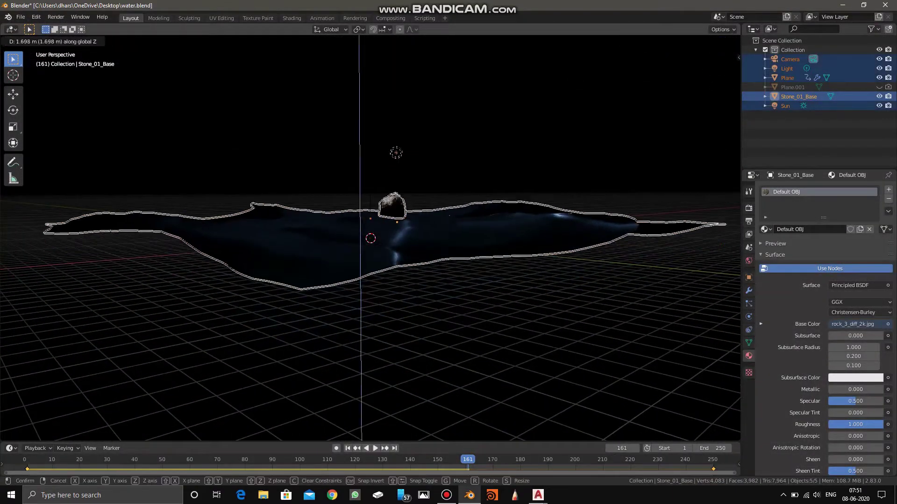
key("Escape")
mouse_move(369, 242)
middle_mouse_down()
mouse_move(369, 178)
mouse_move(369, 289)
middle_mouse_up()
key("ctrl+z")
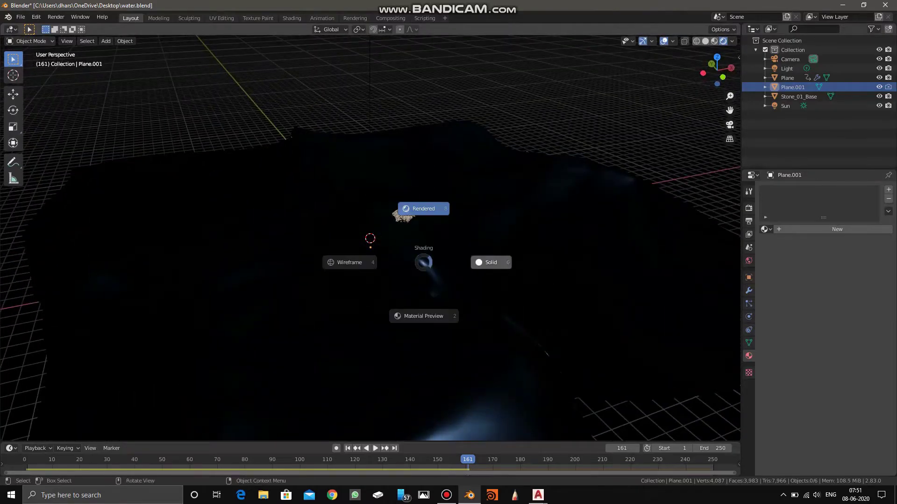
Switch the viewport to Solid shading from the shading pie menu
key("6")
key("g")
key("Return")
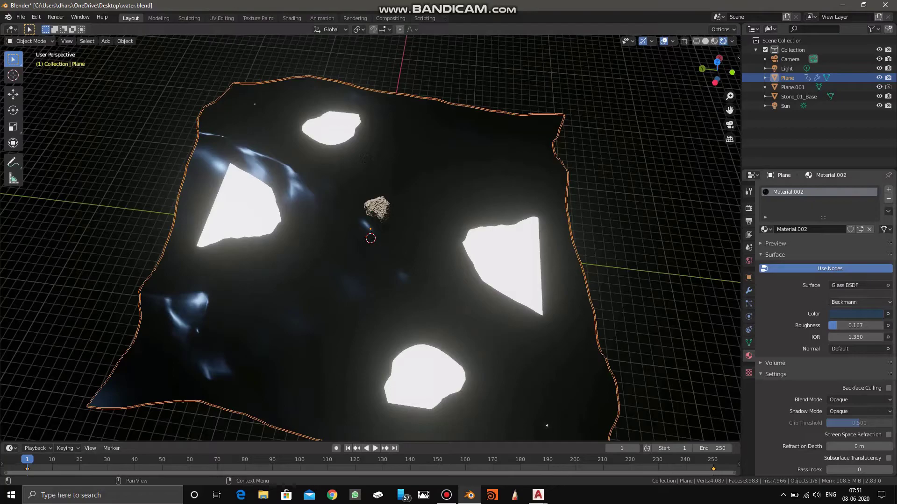
Replace the water's Glass BSDF with a Principled BSDF, navy base colour and transmission 1.0
left_click(860, 285)
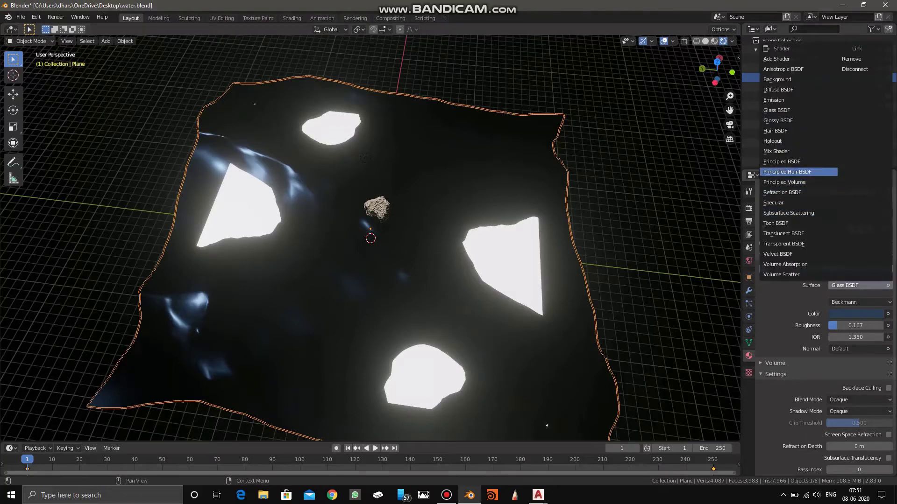
left_click(794, 163)
middle_click_drag(374, 280, 411, 266)
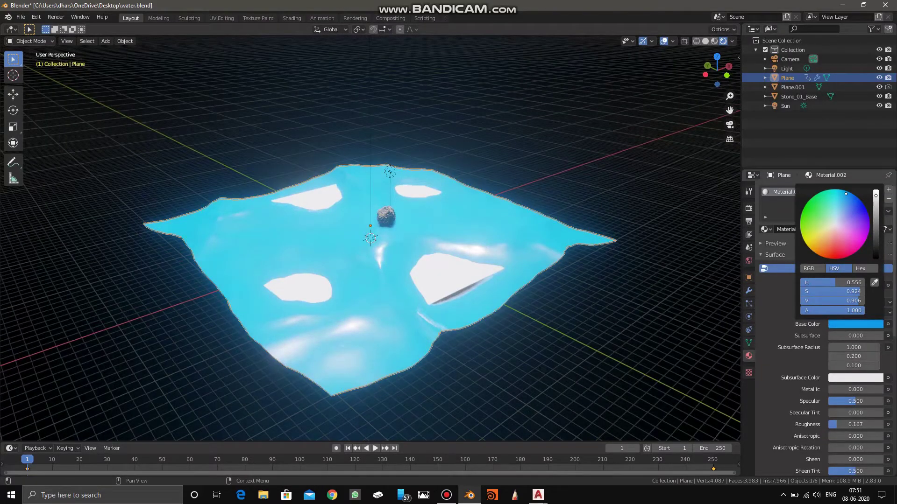
left_click_drag(855, 301, 822, 301)
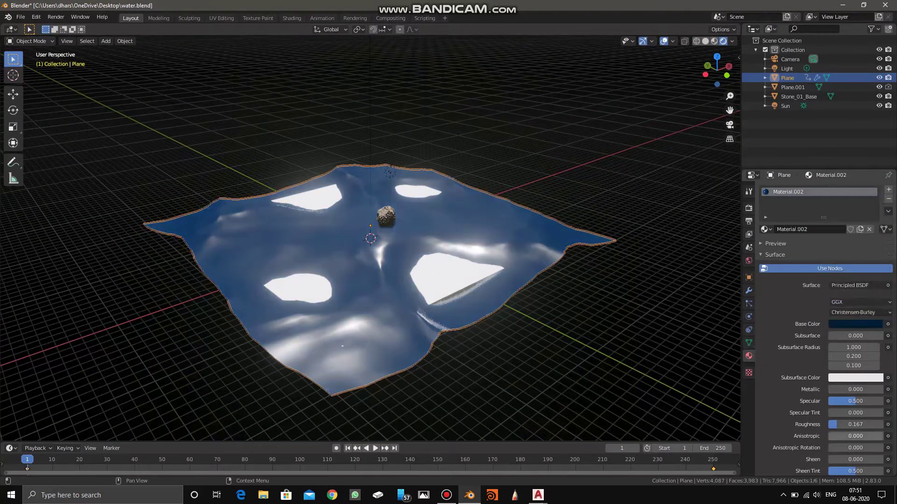
scroll(822, 280, "down", 5)
scroll(371, 238, "up", 1)
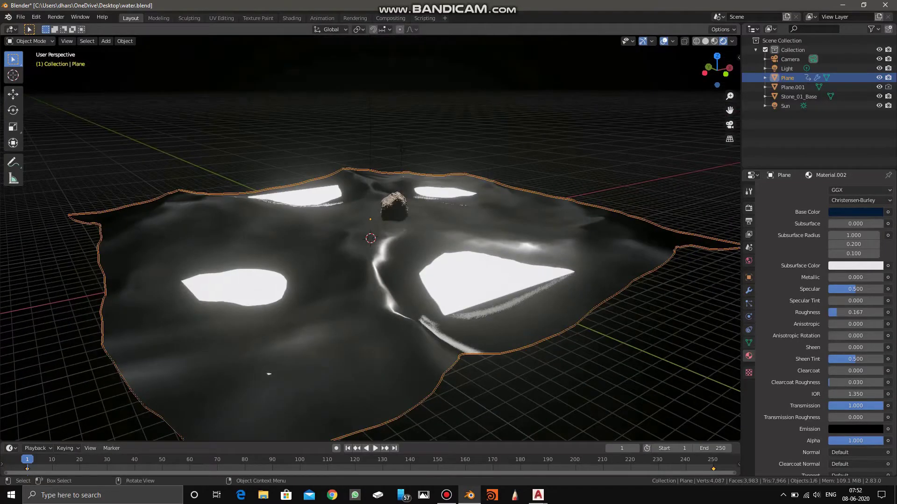
Select the sun lamp, switch to the camera view, and select Plane.001
middle_click_drag(370, 238, 373, 290)
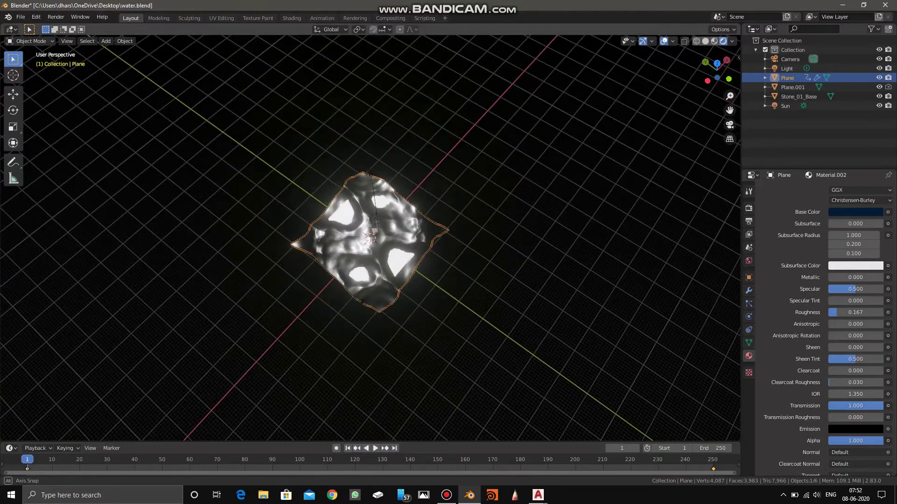
left_click(373, 217)
middle_click_drag(374, 218, 369, 238)
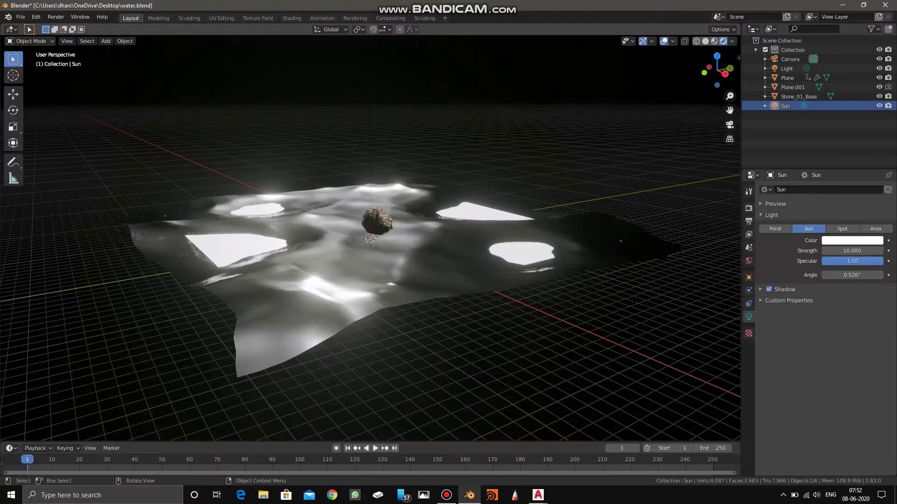
key("KP_0")
left_click(374, 236)
Render the full animation of the rock dropping onto the rippled water
left_click(56, 16)
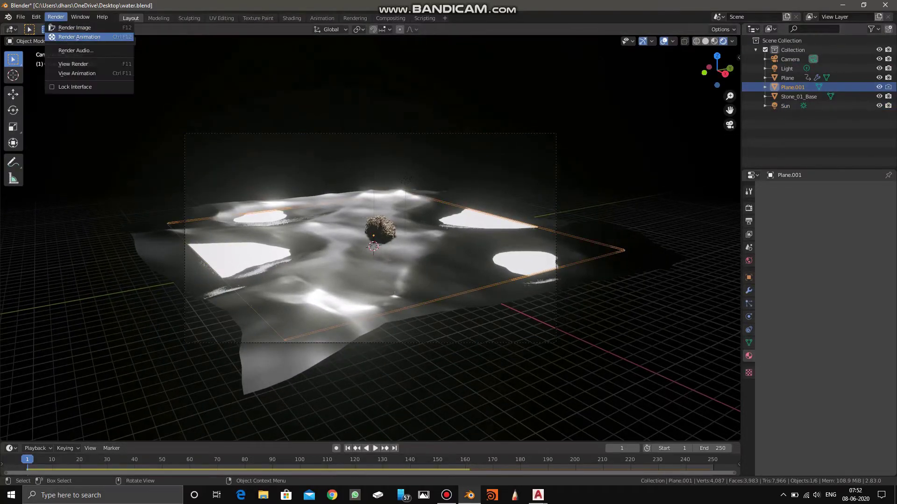